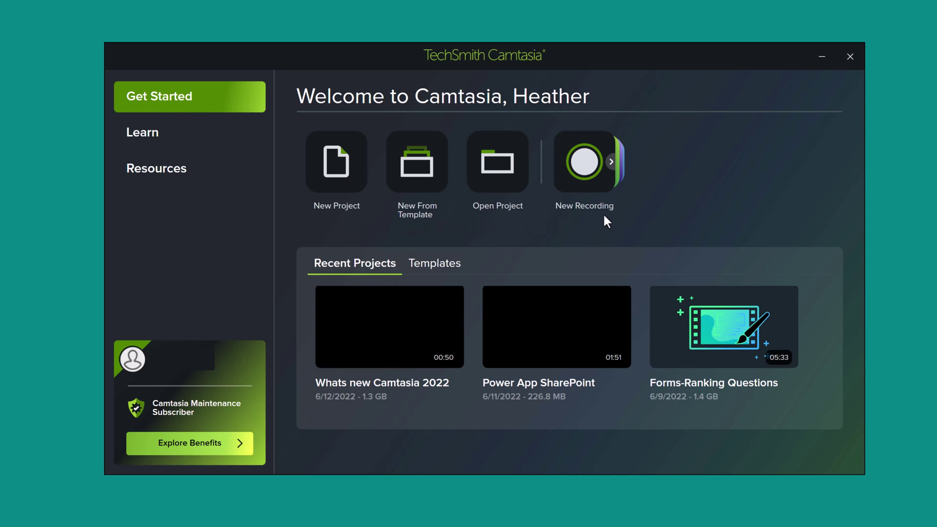
Expand the New Recording options to show the Camtasia, Audiate and Snagit recording choices
click(613, 163)
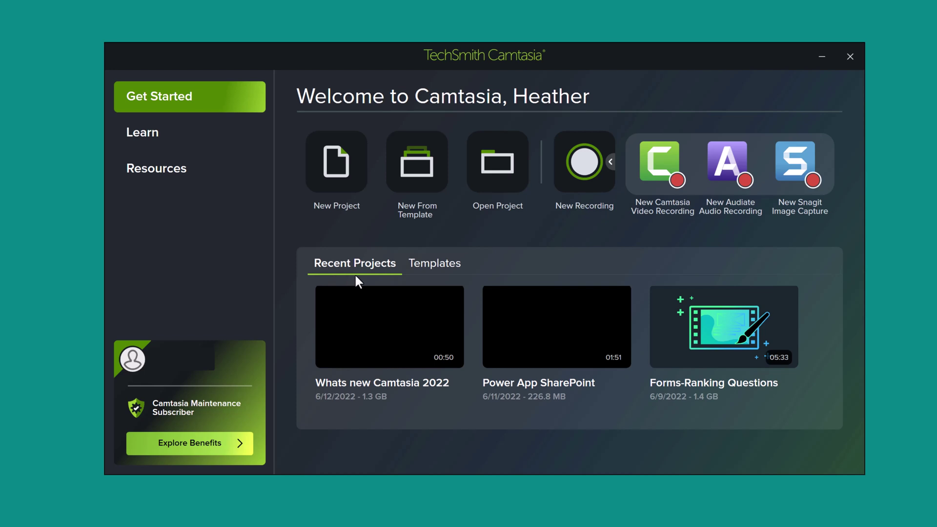
click(434, 262)
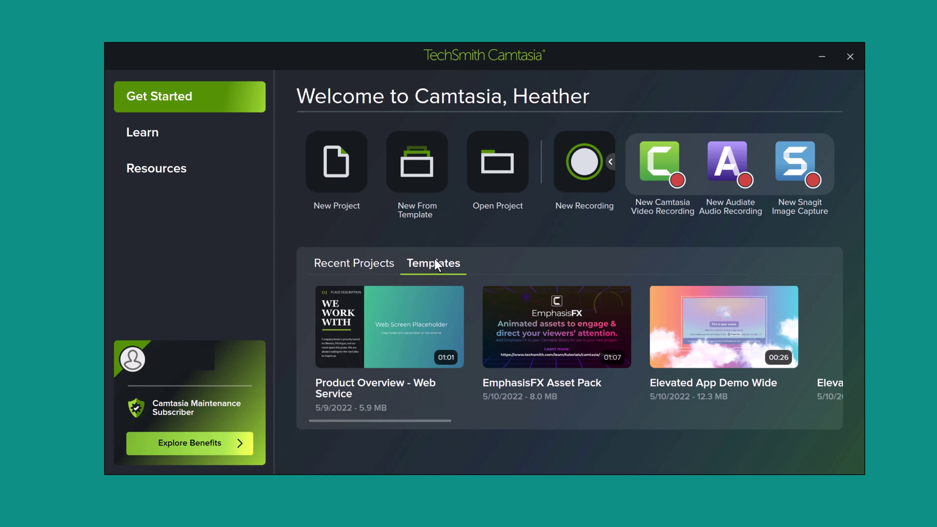
scroll(806, 419, right, 2)
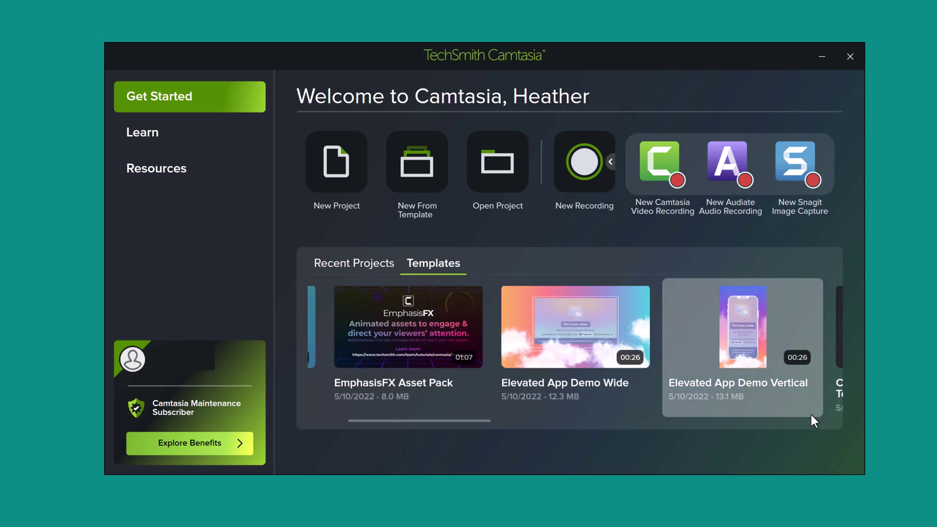
scroll(812, 420, right, 3)
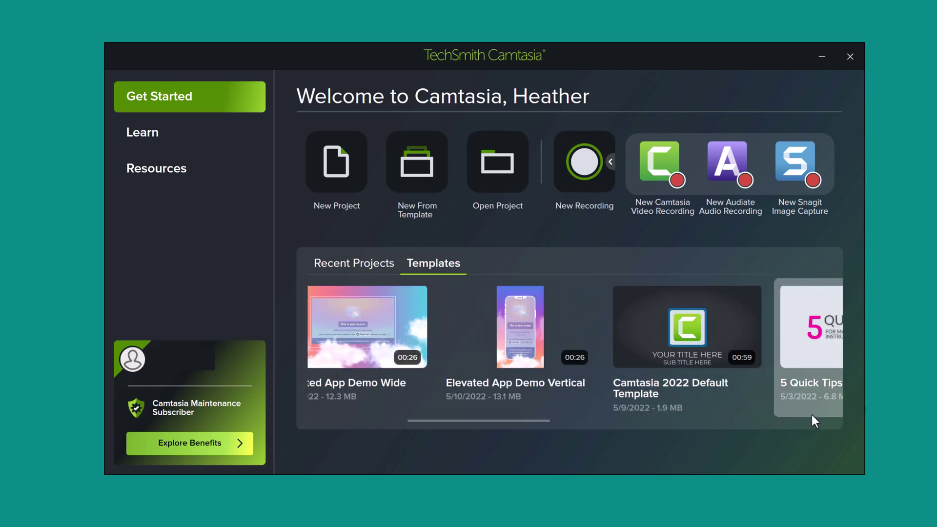
scroll(812, 415, right, 5)
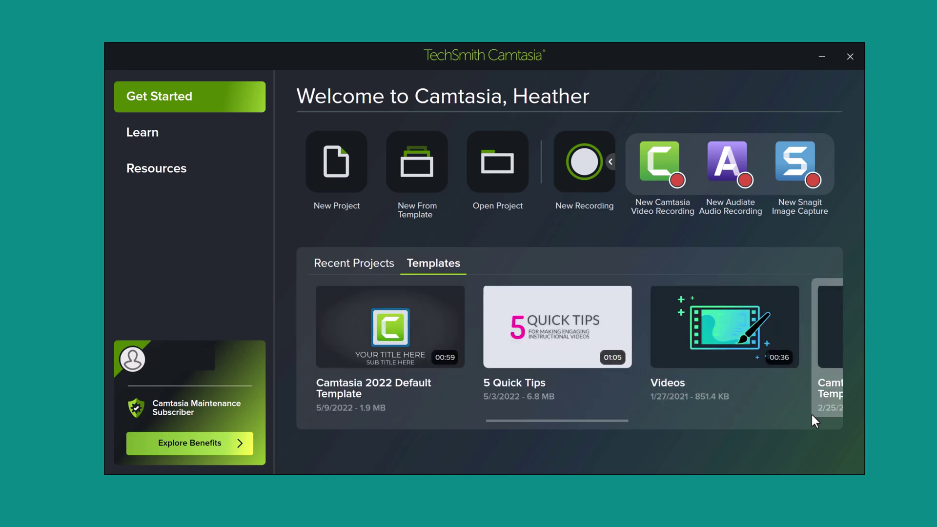
scroll(810, 412, right, 3)
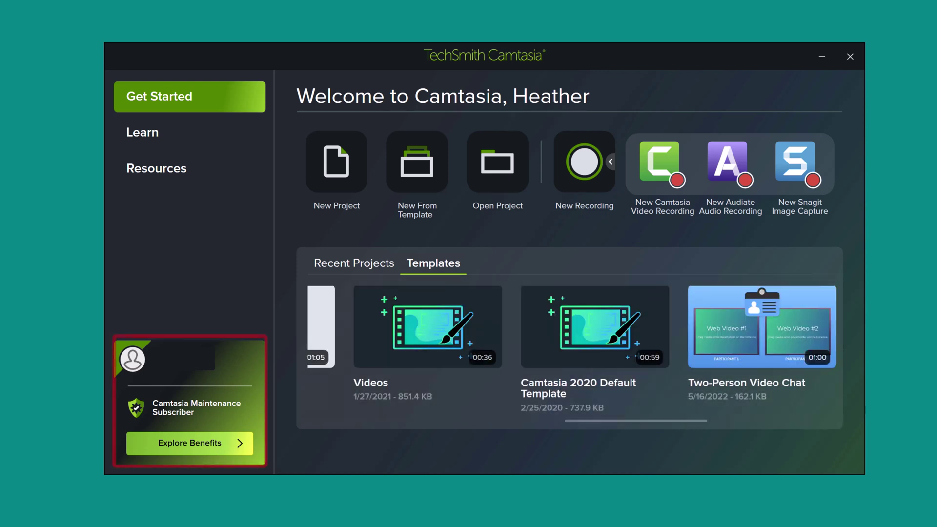
click(354, 263)
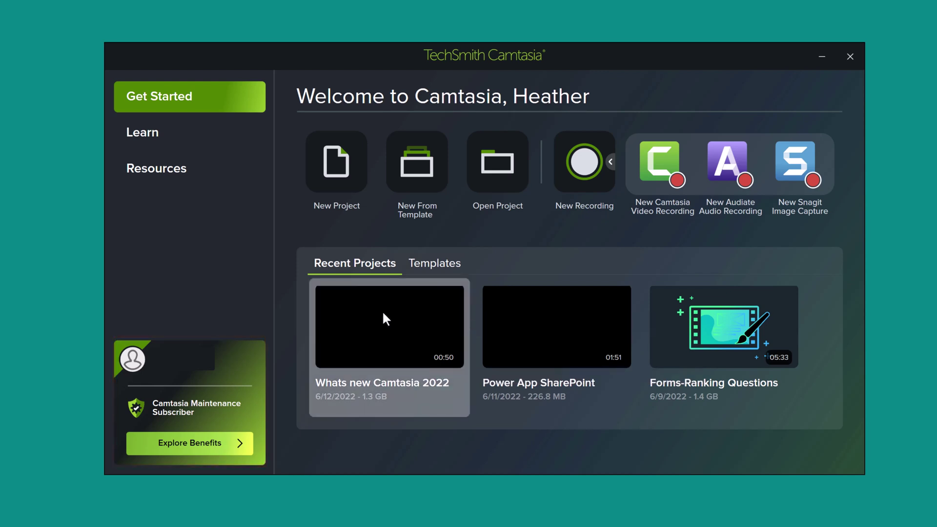
Open the 'Whats new Camtasia 2022' project, show the Library, then open Edit > Preferences
click(385, 361)
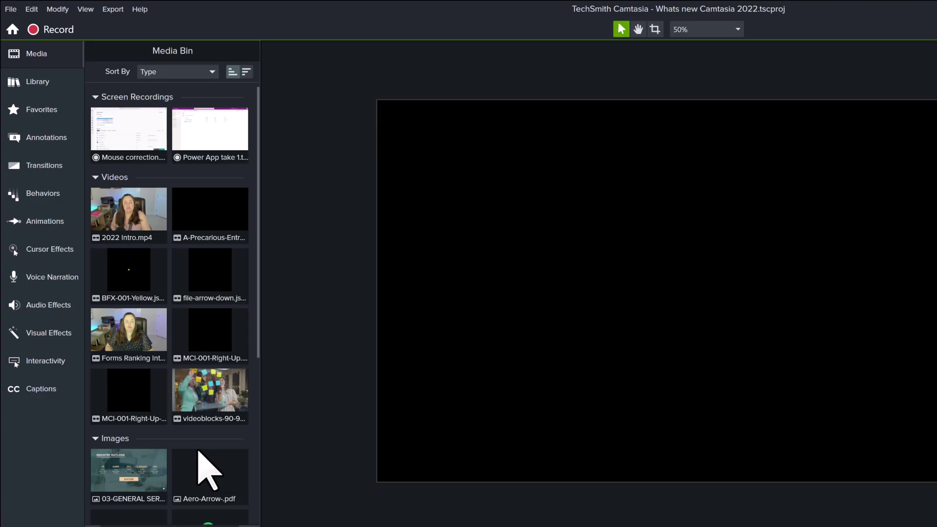
click(42, 84)
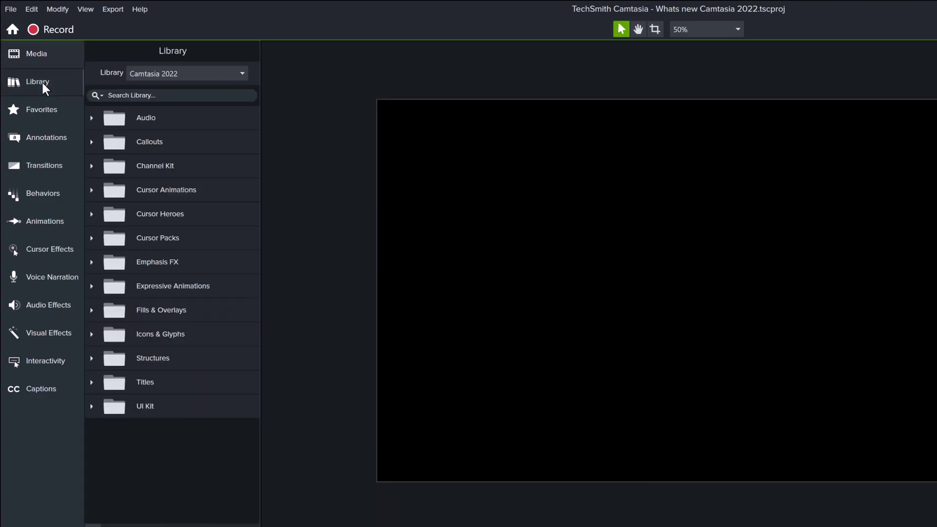
click(30, 10)
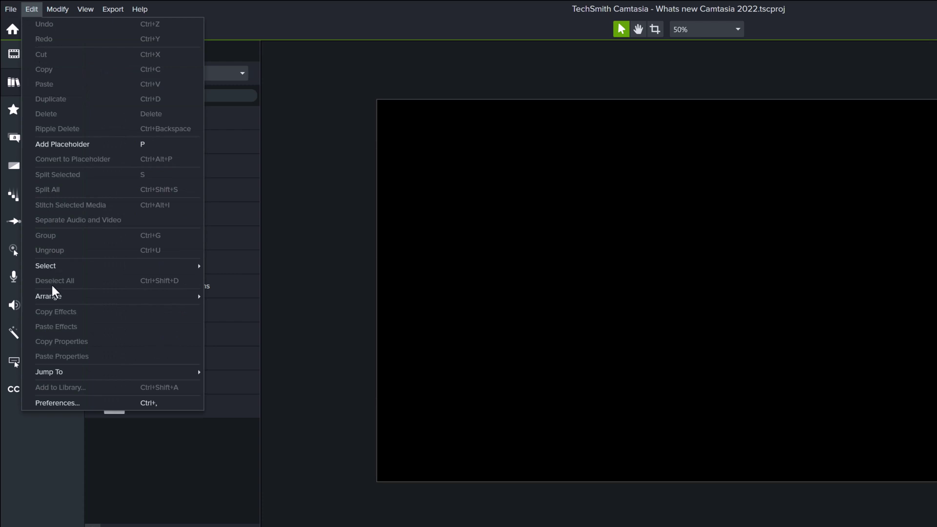
click(55, 403)
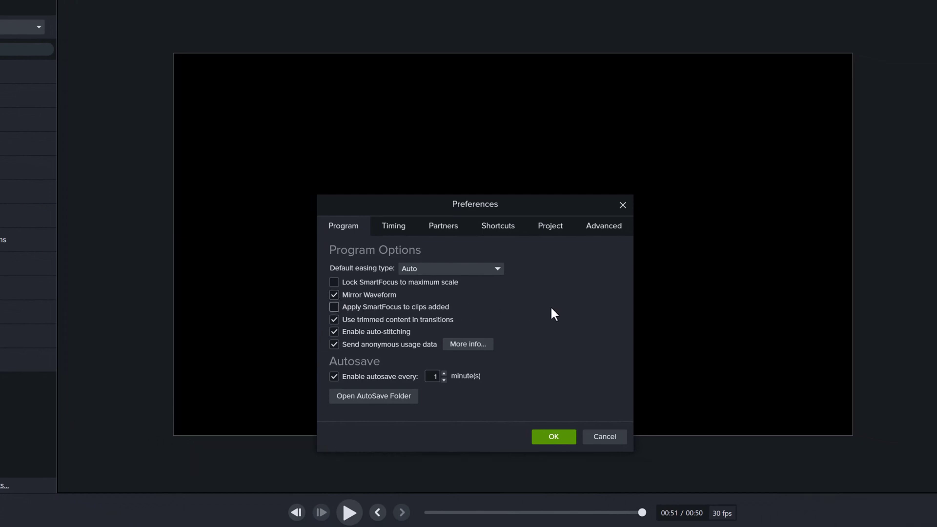
Keep the default project canvas at 4K UHD (3840x2160) and 30 fps, then confirm Preferences
click(560, 229)
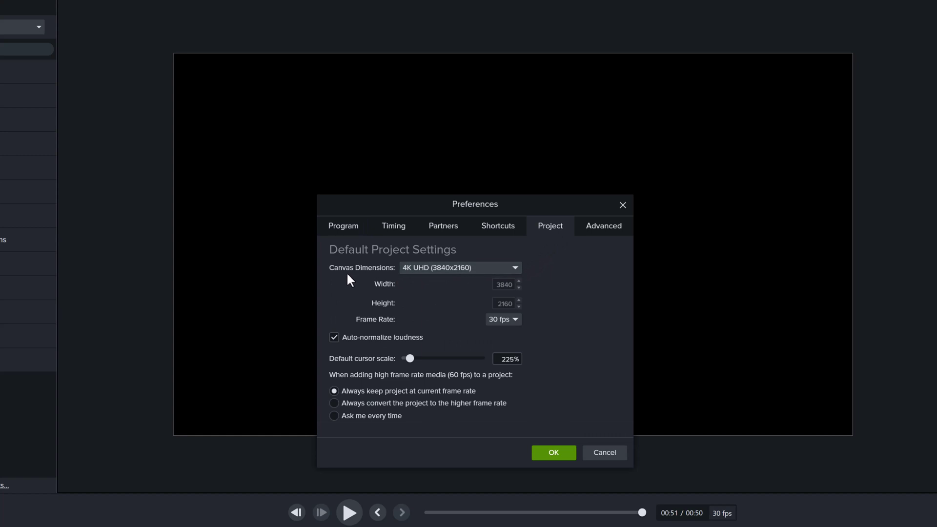
click(515, 269)
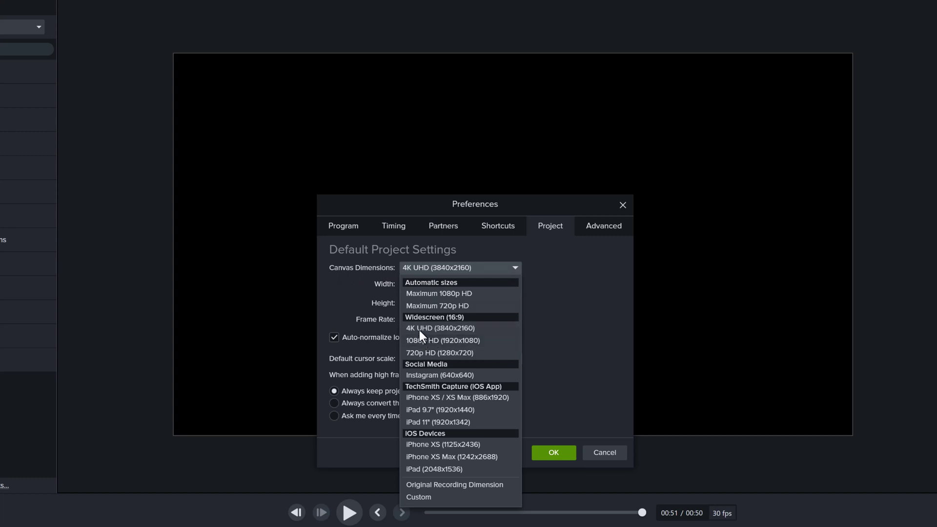
click(572, 390)
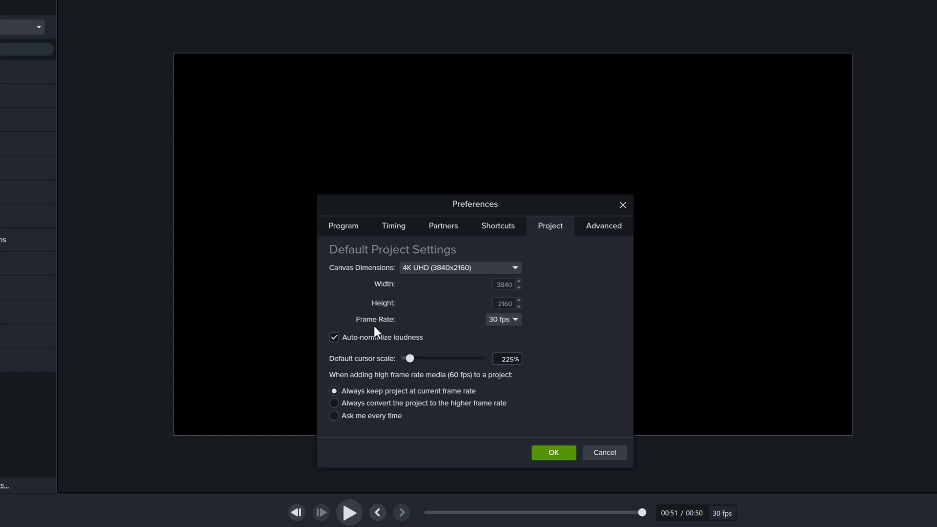
click(517, 321)
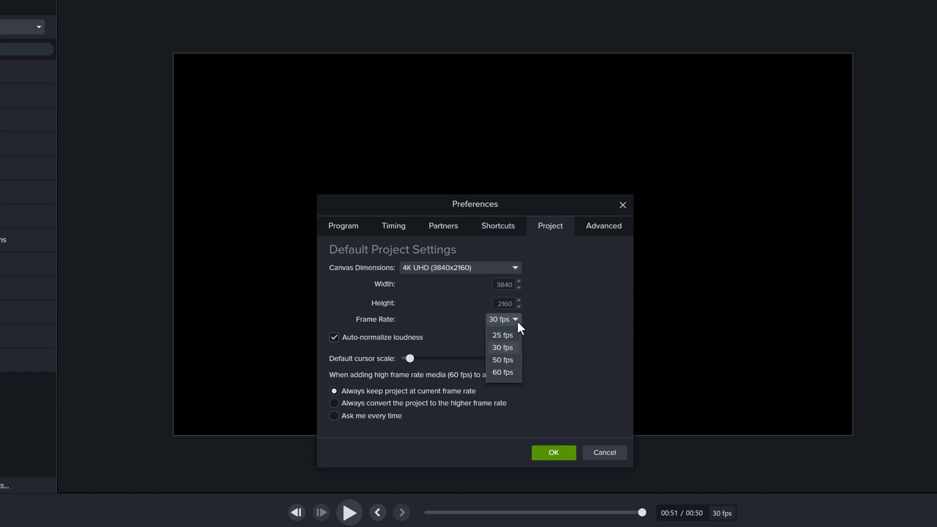
click(517, 320)
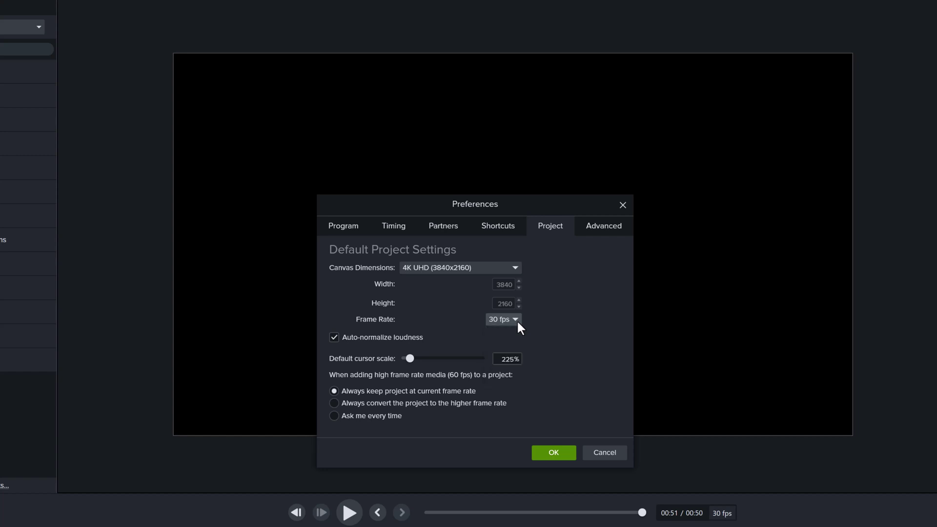
click(550, 454)
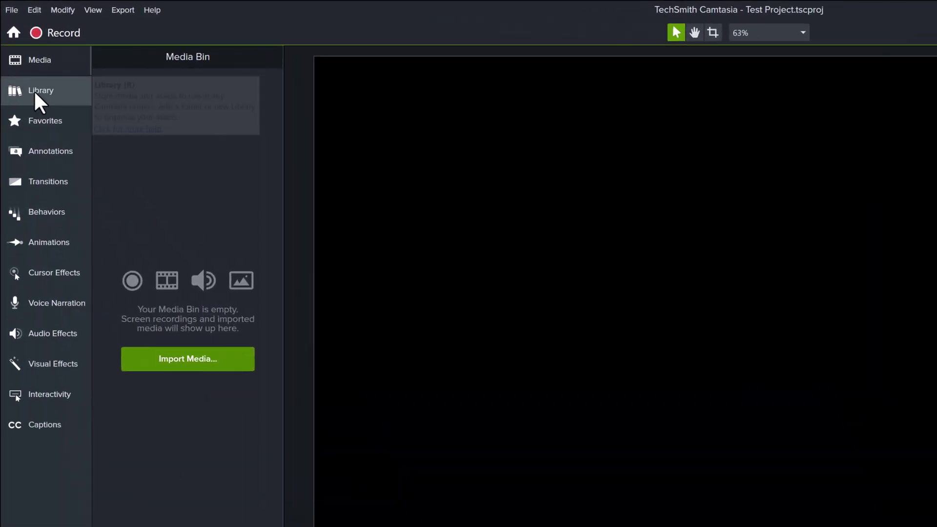
In the Library, expand Fills & Overlays > Light Gradients to list Light Gradient 1–7
click(37, 98)
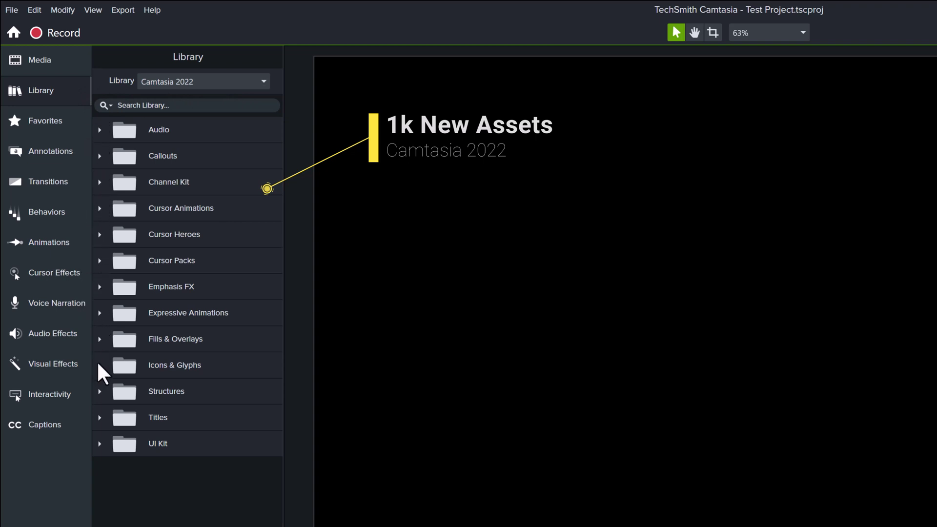
click(100, 339)
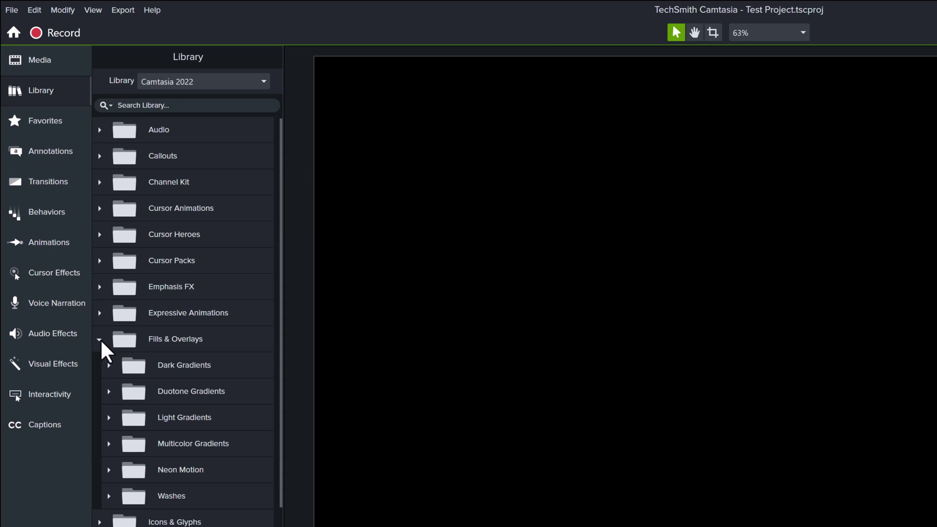
click(108, 418)
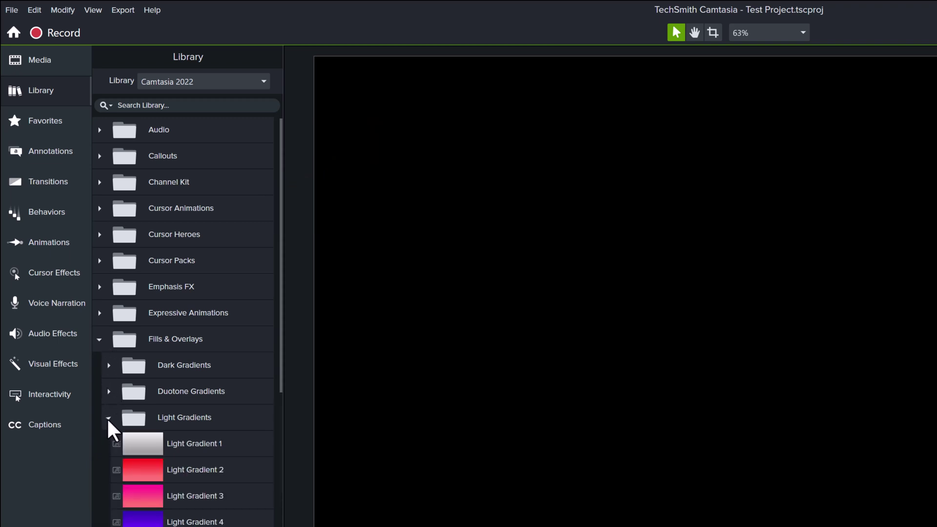
scroll(180, 494, down, 3)
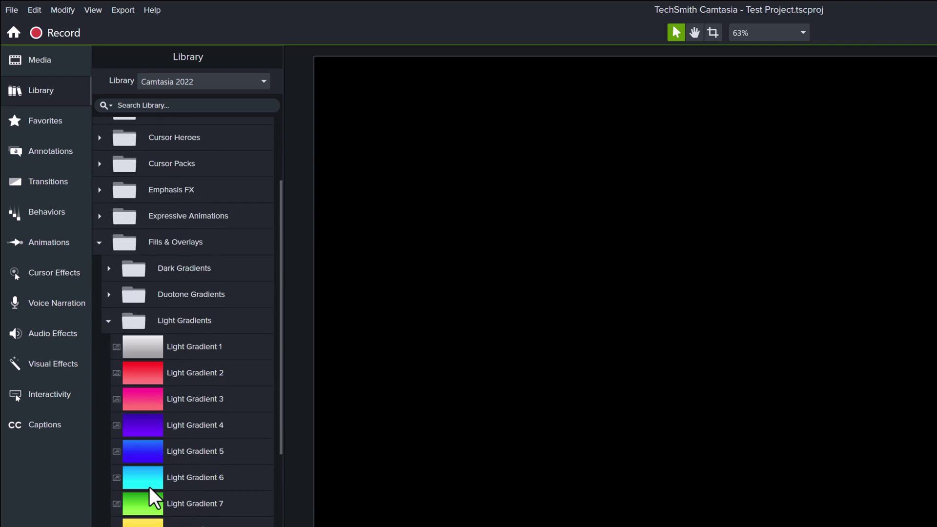
Place Light Gradient 6 at the canvas's top-left and stretch it to cover the whole canvas
drag(139, 485, 701, 290)
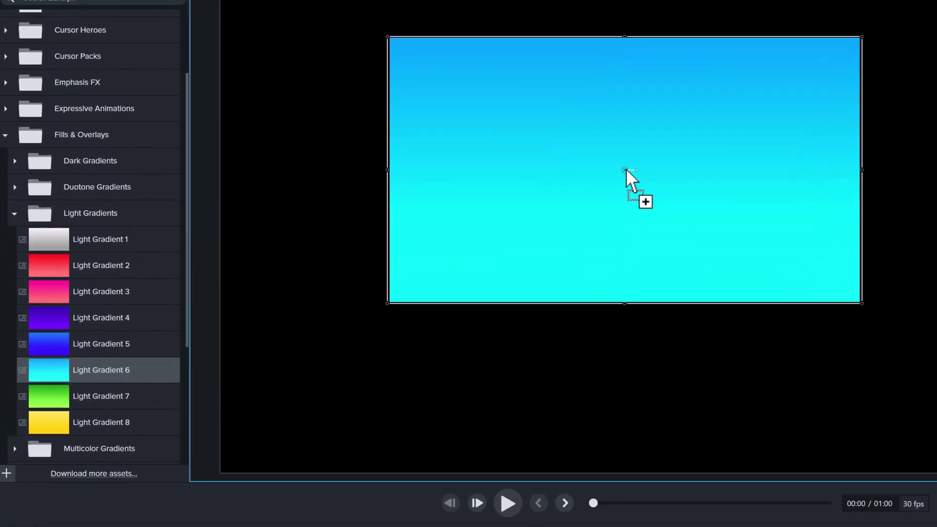
drag(628, 166, 626, 163)
drag(438, 73, 274, 2)
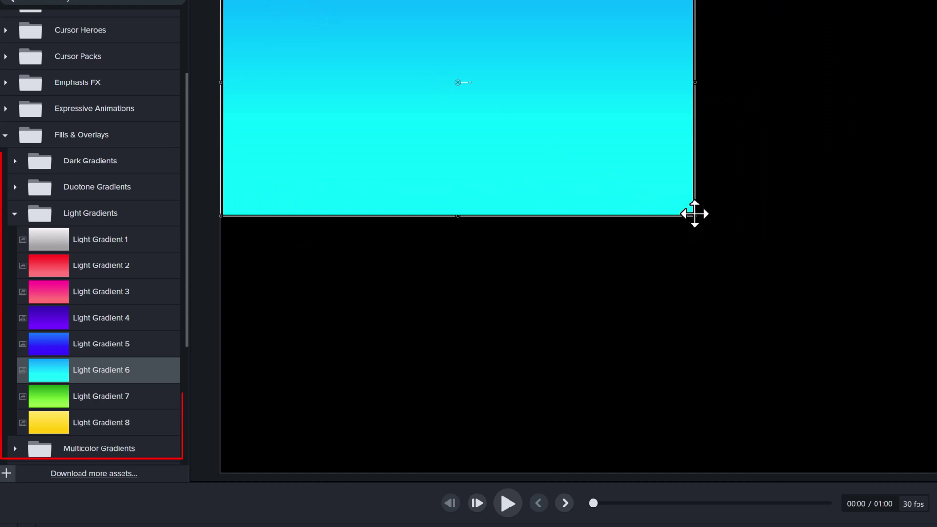
drag(692, 215, 936, 473)
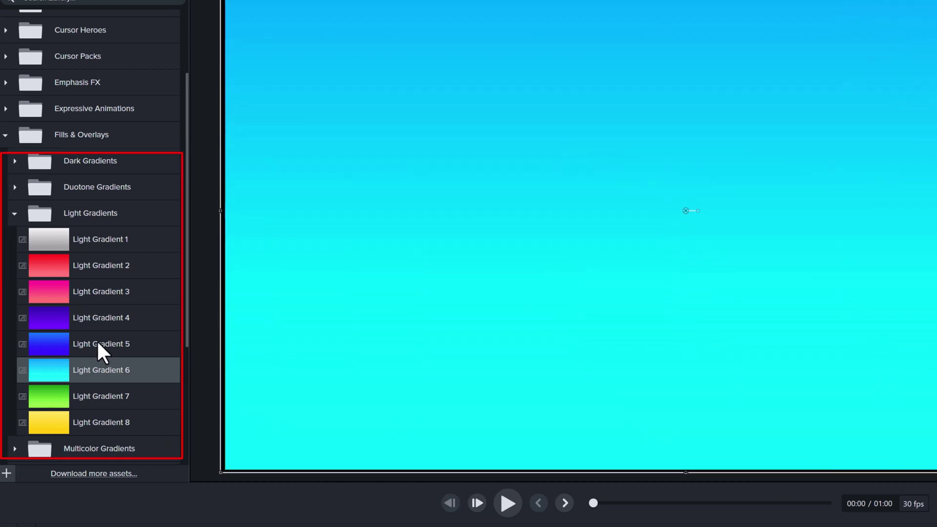
scroll(98, 342, down, 2)
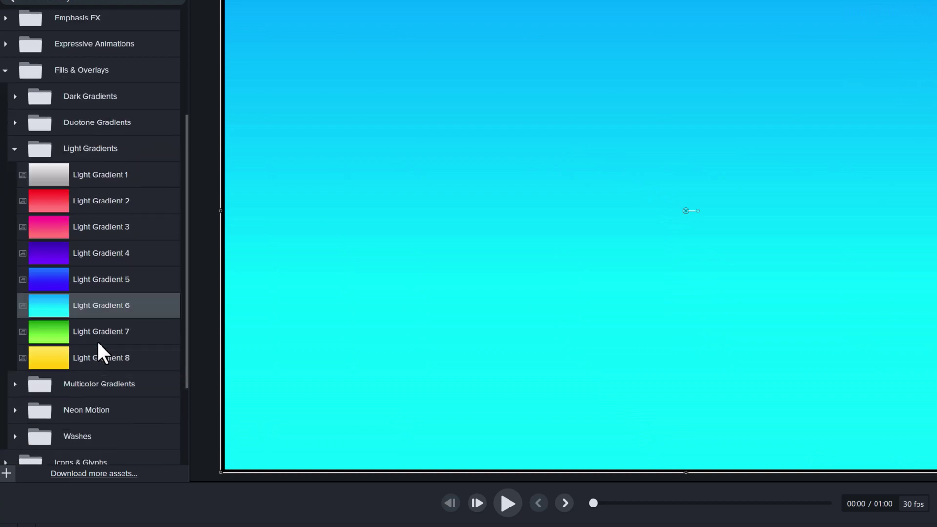
scroll(97, 342, up, 1)
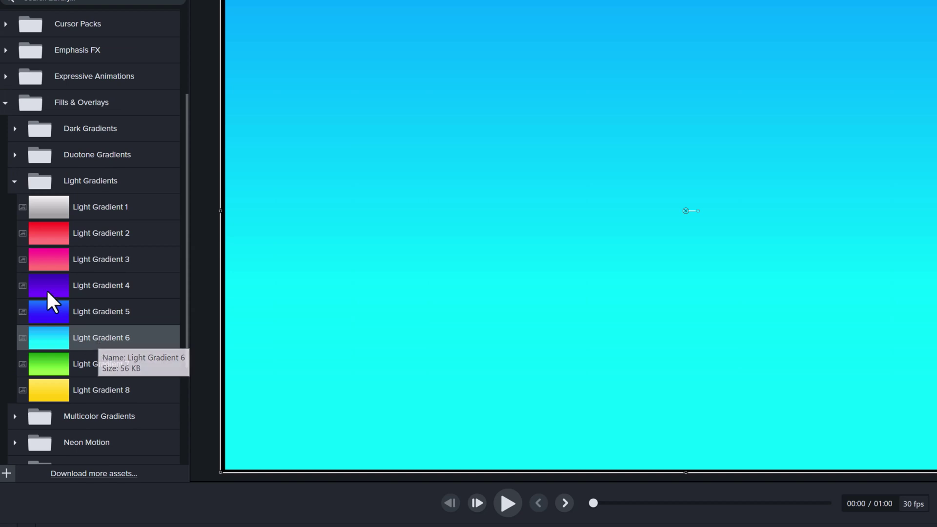
click(8, 104)
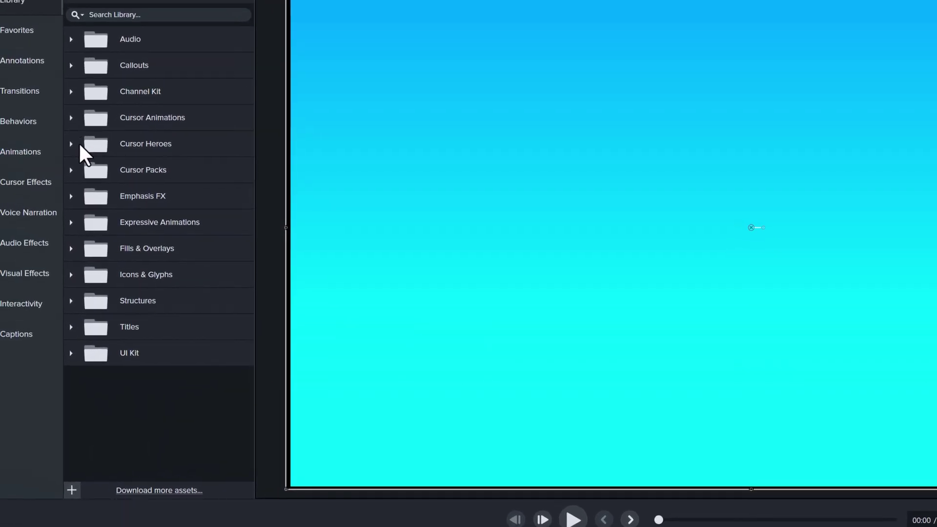
Add the SearchField asset from the UI Kit folder onto the canvas
click(71, 352)
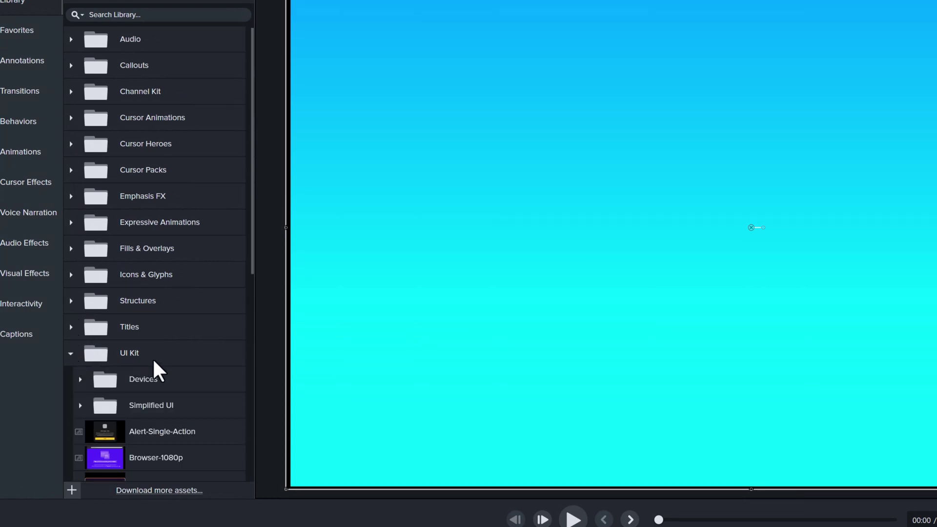
scroll(154, 363, down, 5)
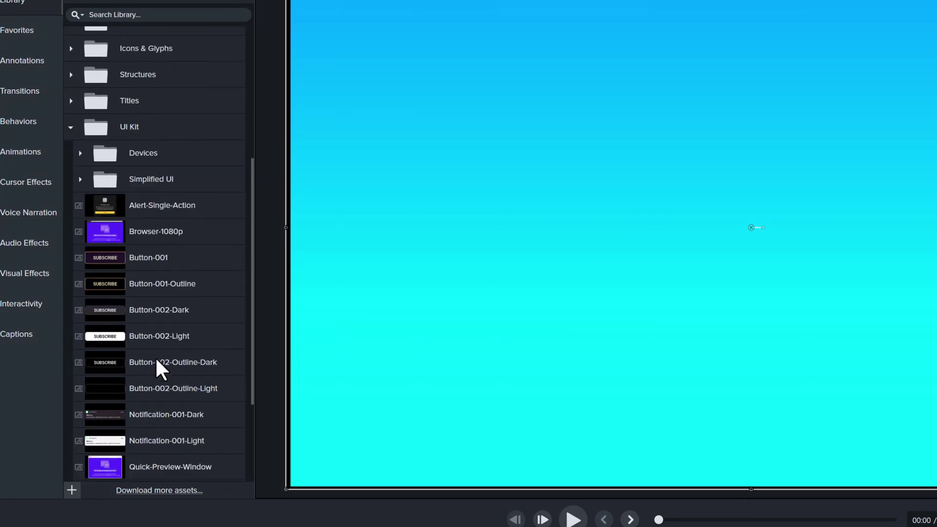
scroll(159, 369, down, 2)
drag(104, 394, 741, 161)
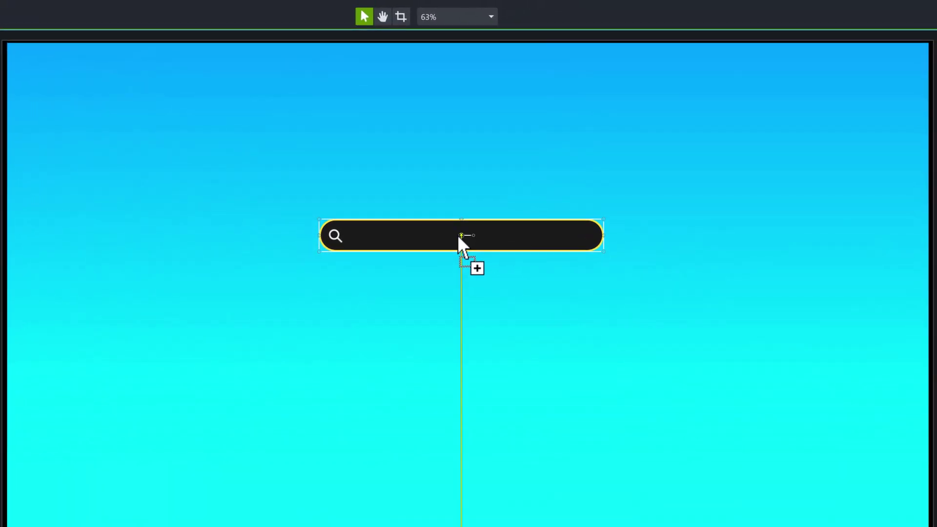
drag(458, 236, 445, 232)
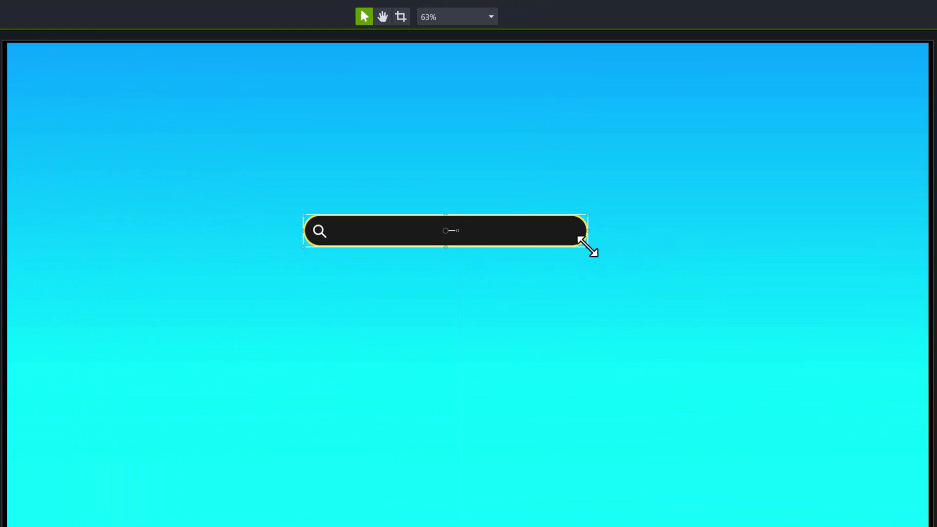
Enlarge the search field wider across the canvas and select its Input text in properties
drag(587, 247, 547, 278)
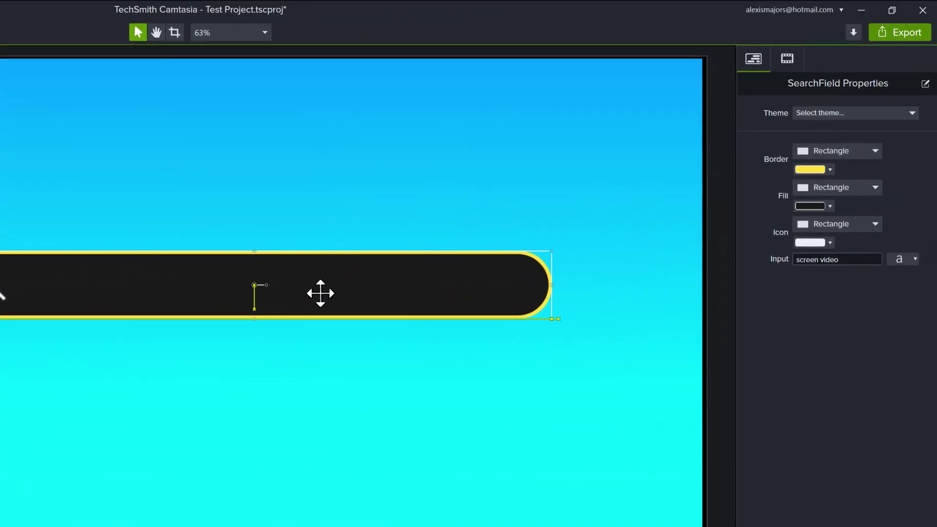
drag(320, 293, 320, 293)
click(843, 260)
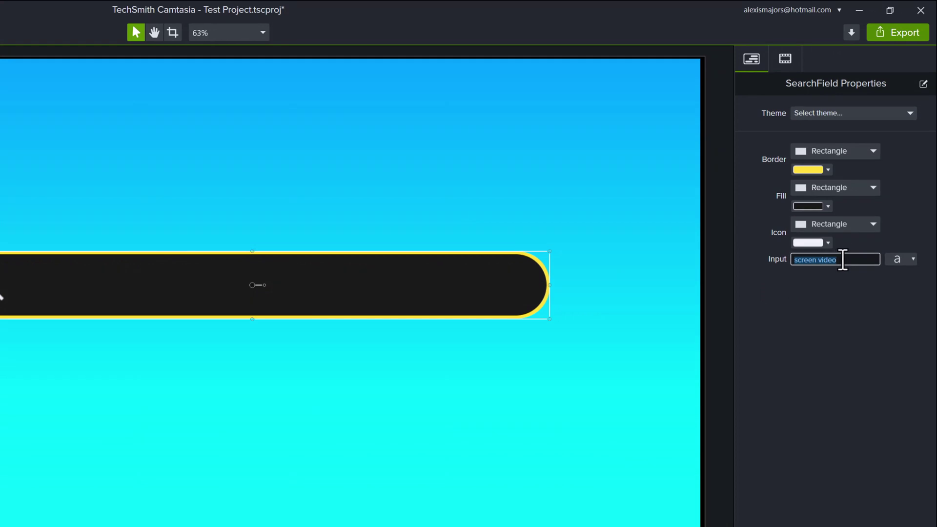
Replace the search field's input text with 'What's new in 2022'
text(What's new in 202)
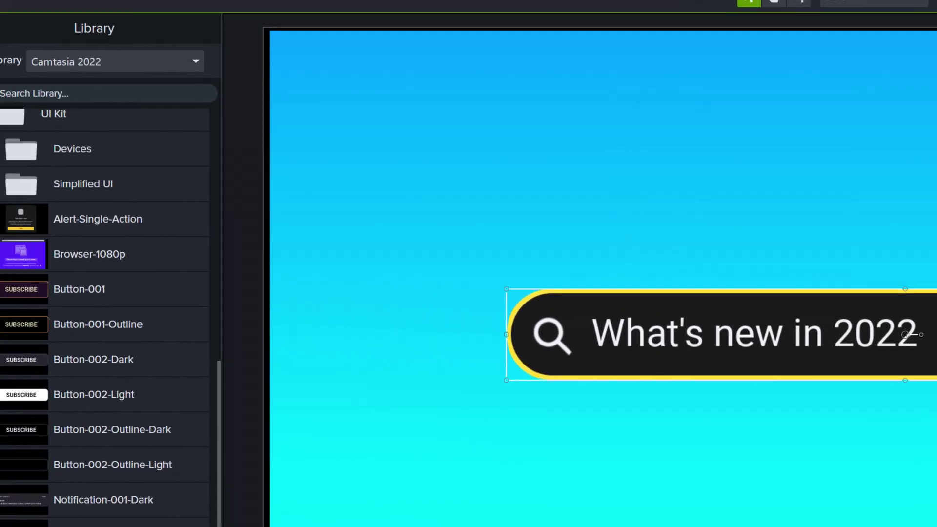
Drag BFX-001-Yellow from Emphasis FX > Bursts & Collapses > BFX-001 onto the timeline at the playhead
scroll(122, 314, up, 5)
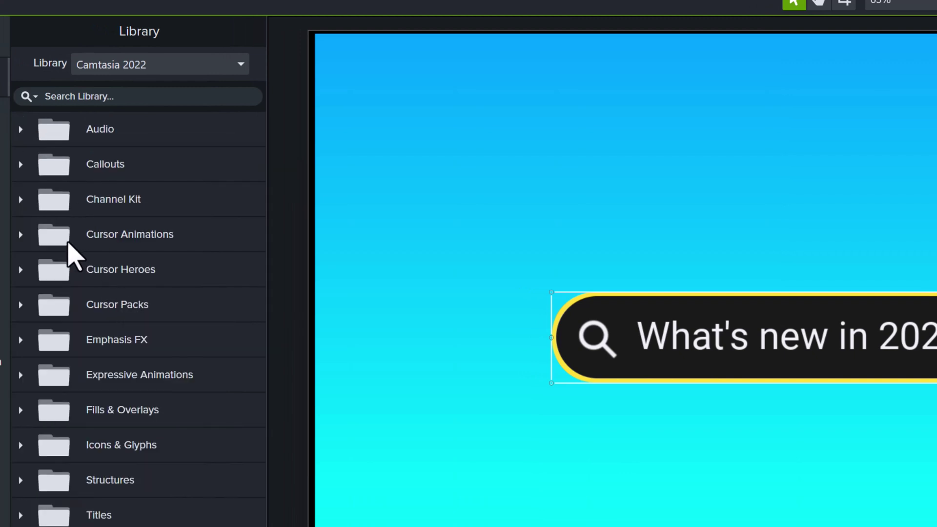
click(21, 340)
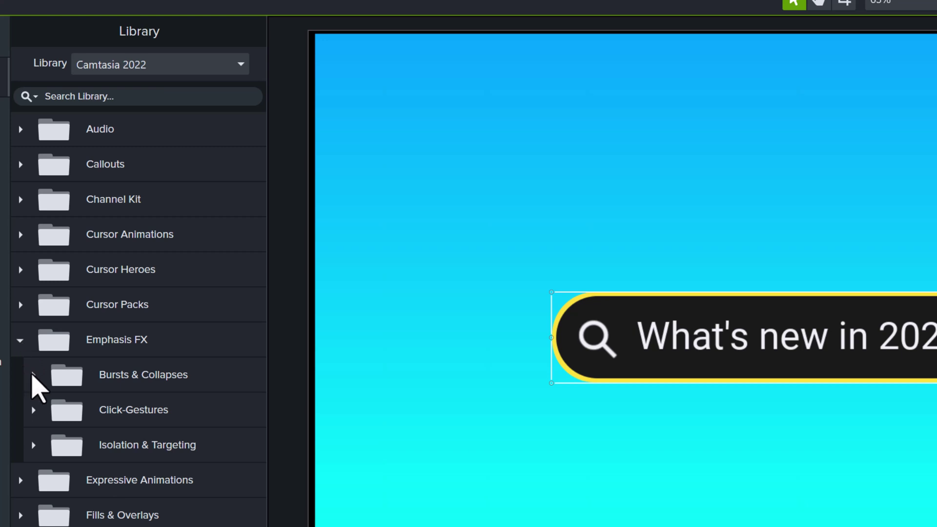
click(33, 375)
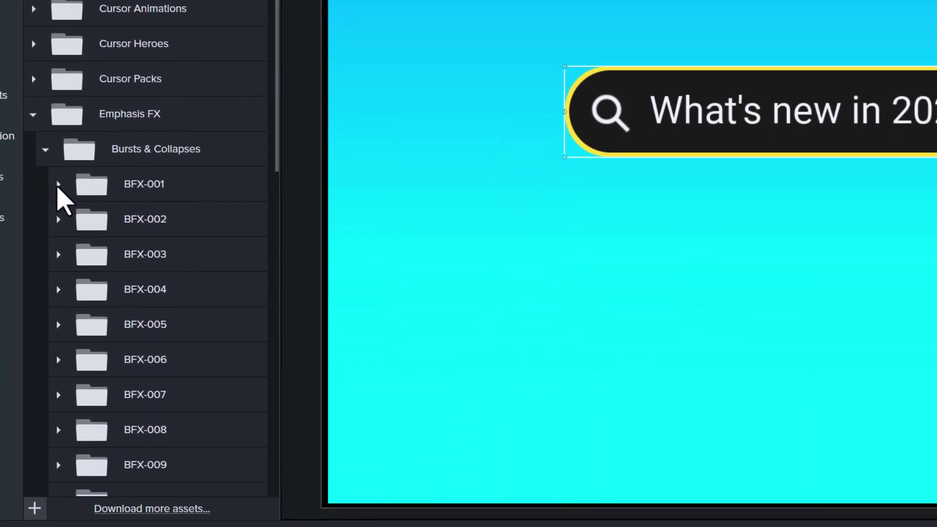
click(44, 410)
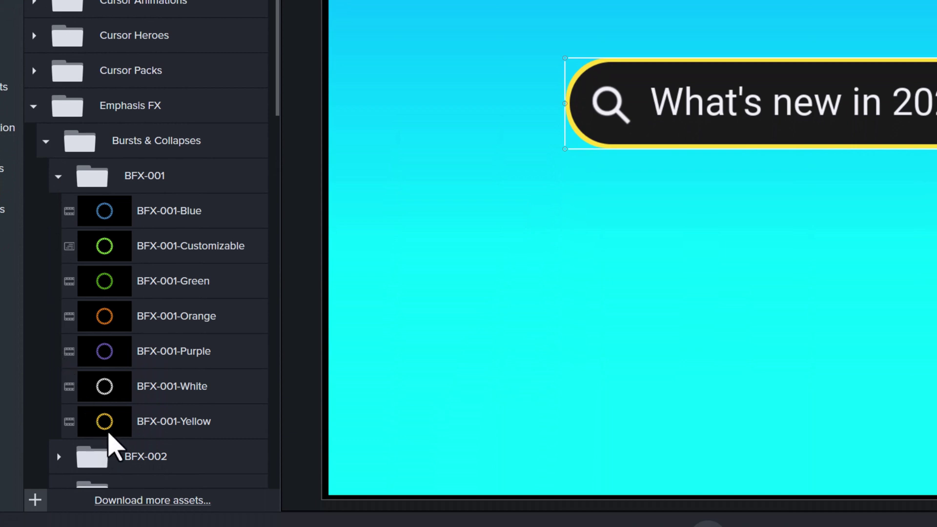
click(116, 429)
drag(115, 429, 138, 526)
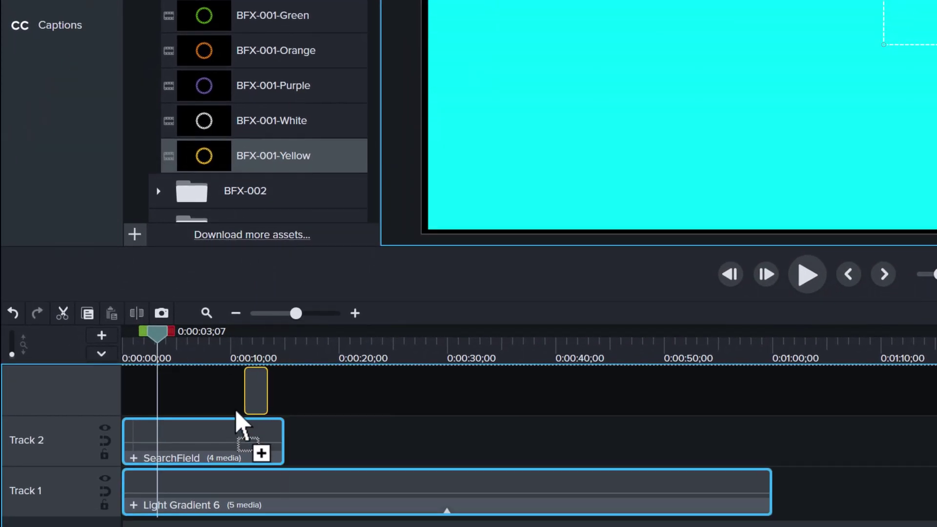
drag(236, 413, 164, 429)
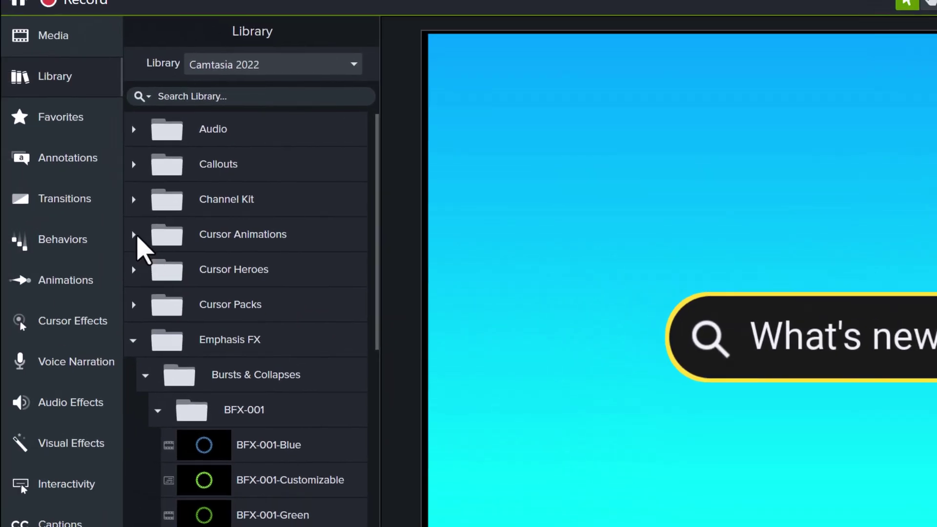
click(134, 235)
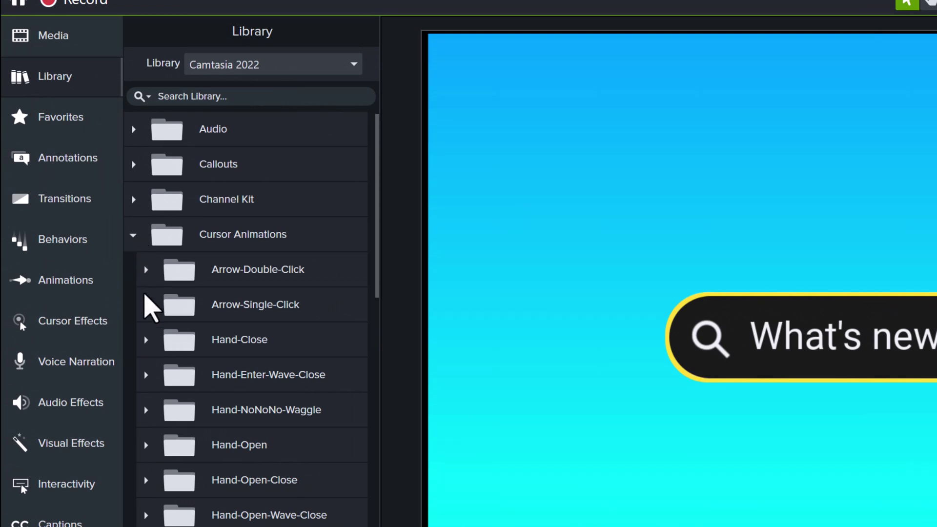
click(146, 305)
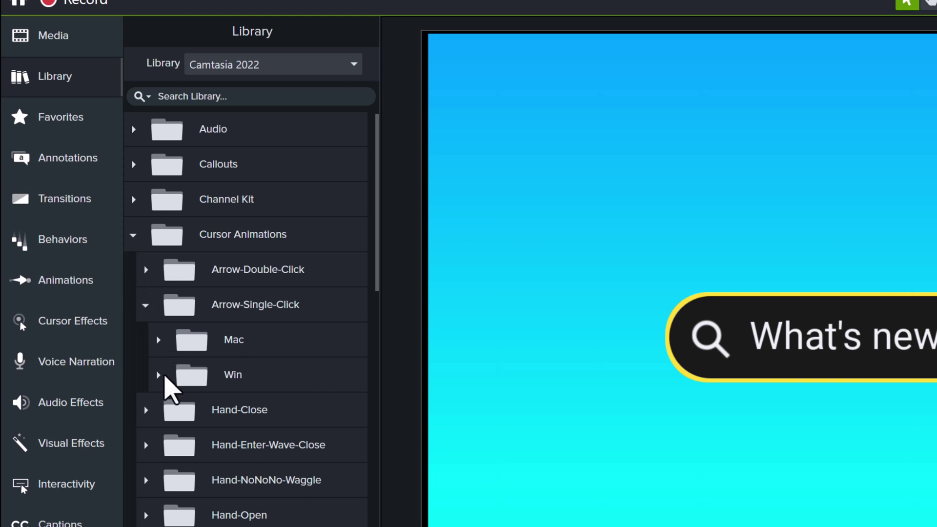
click(158, 375)
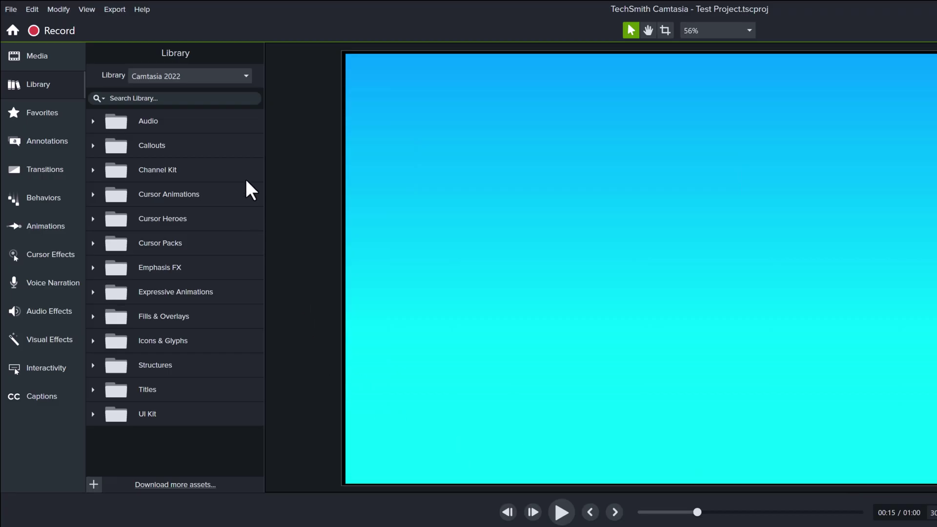
Drop the Channel Kit's Subscribe Slider onto the canvas and play then pause to preview it
click(93, 169)
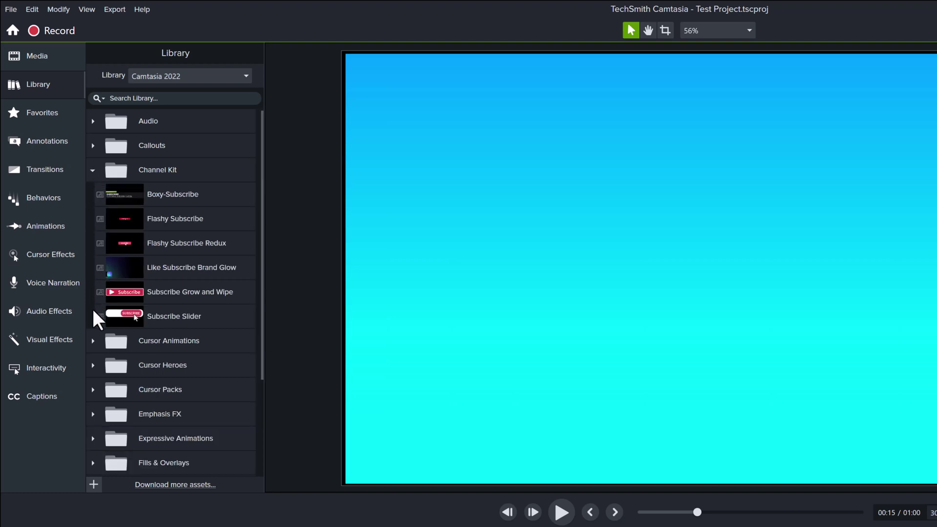
drag(132, 318, 593, 355)
click(561, 513)
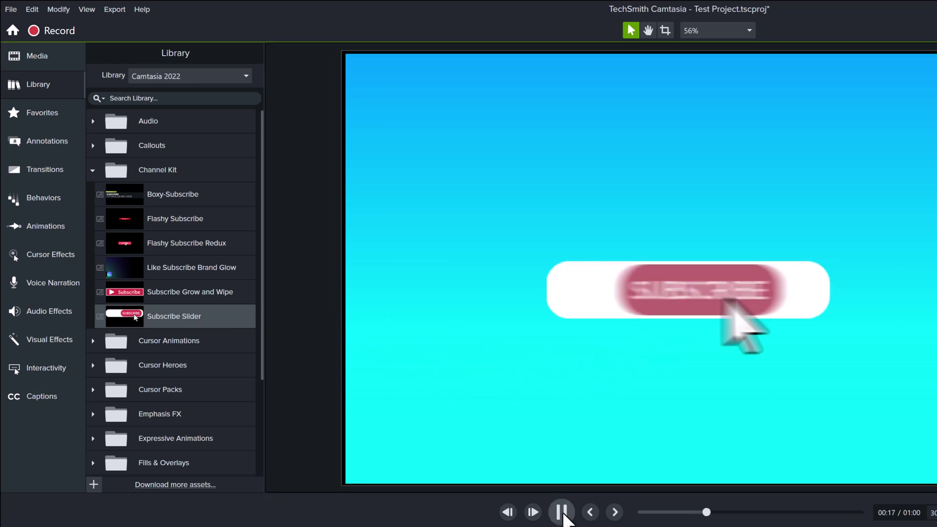
click(562, 512)
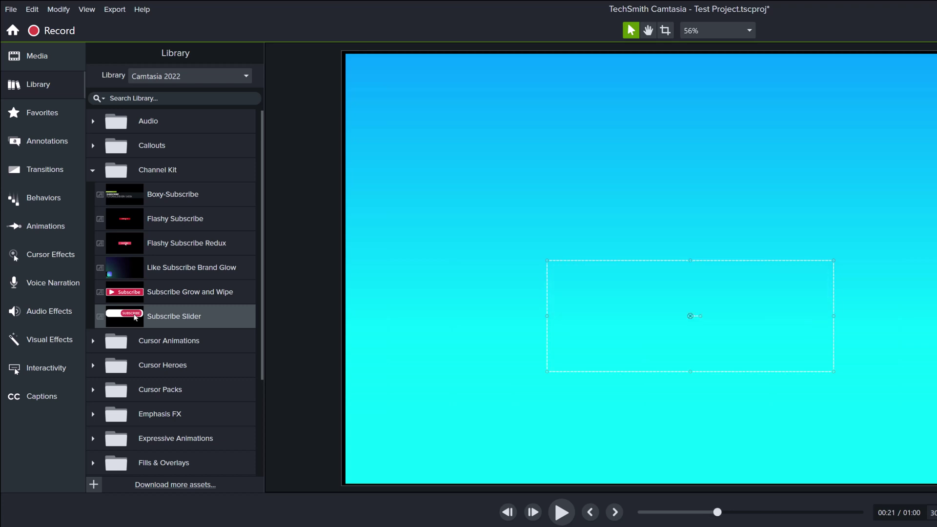
Collapse Channel Kit, expand Titles, and drop BigType-001 onto the canvas
click(93, 170)
click(92, 390)
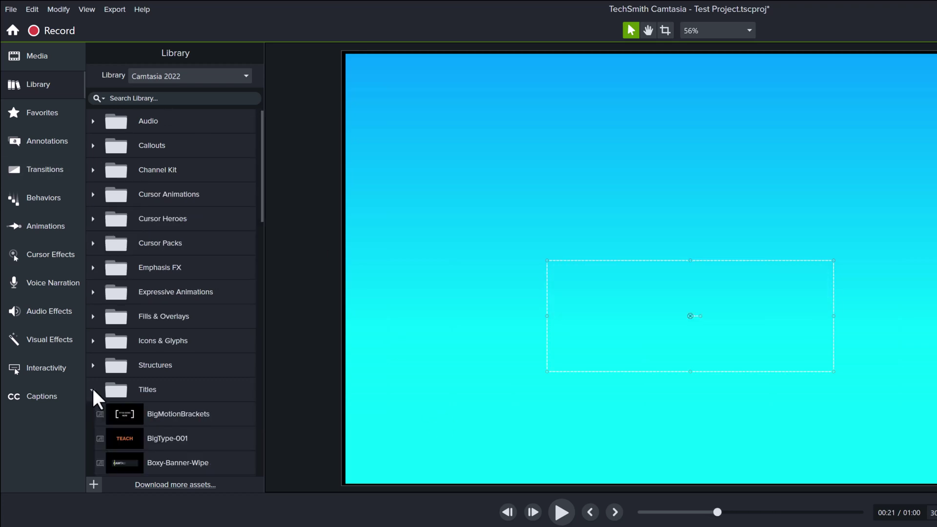
scroll(222, 320, down, 5)
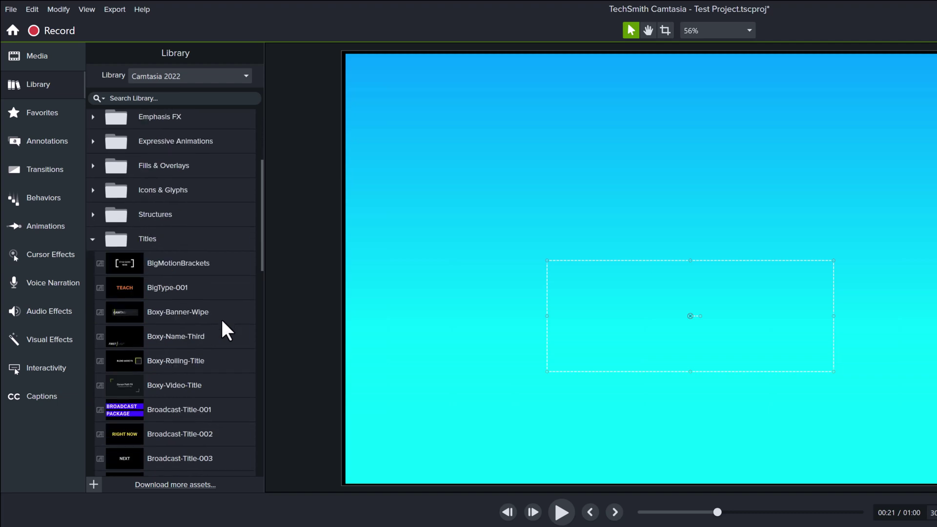
scroll(222, 322, down, 1)
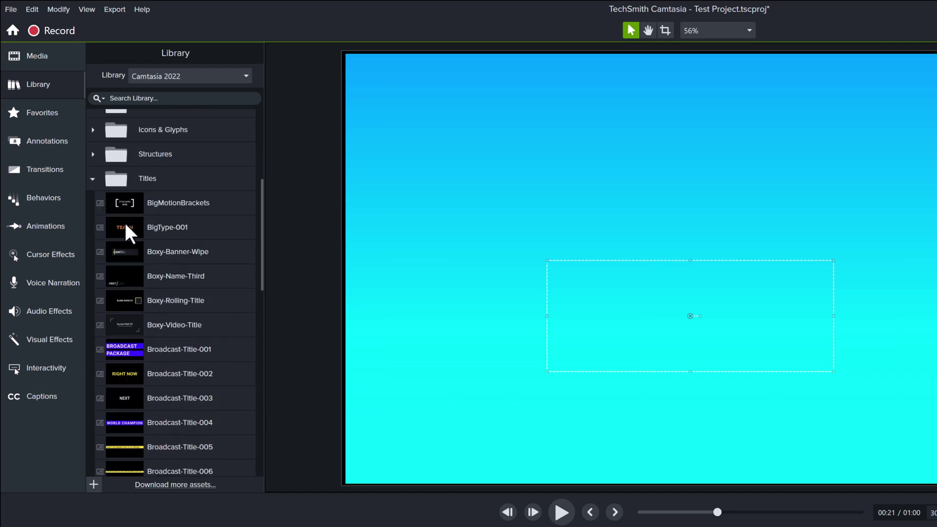
drag(125, 226, 620, 184)
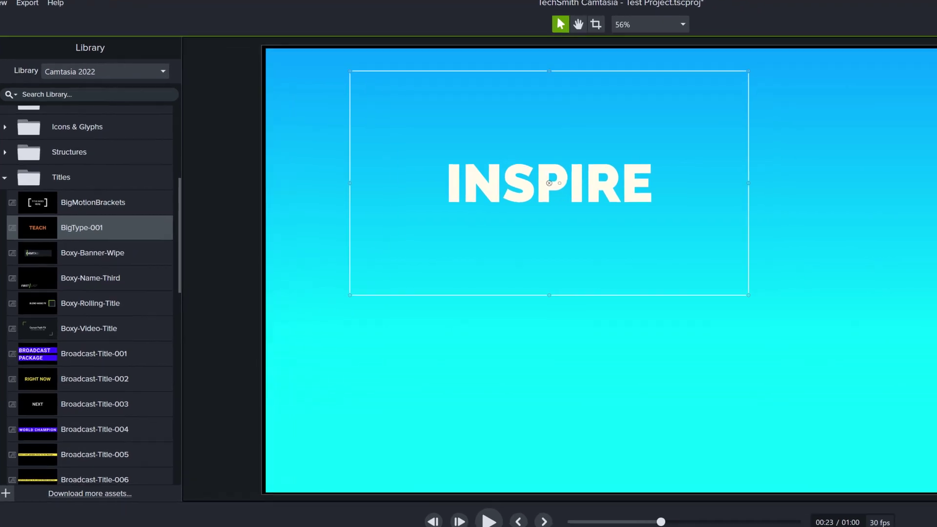
Replace the three BigType-001 title words with Like, Sub and Follow
double_click(895, 121)
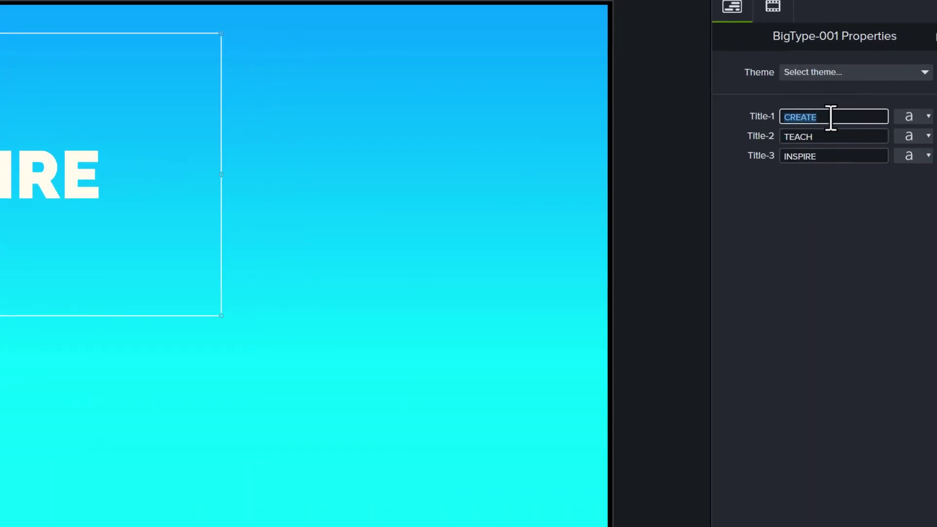
text(LIKe)
key(Tab)
text(S)
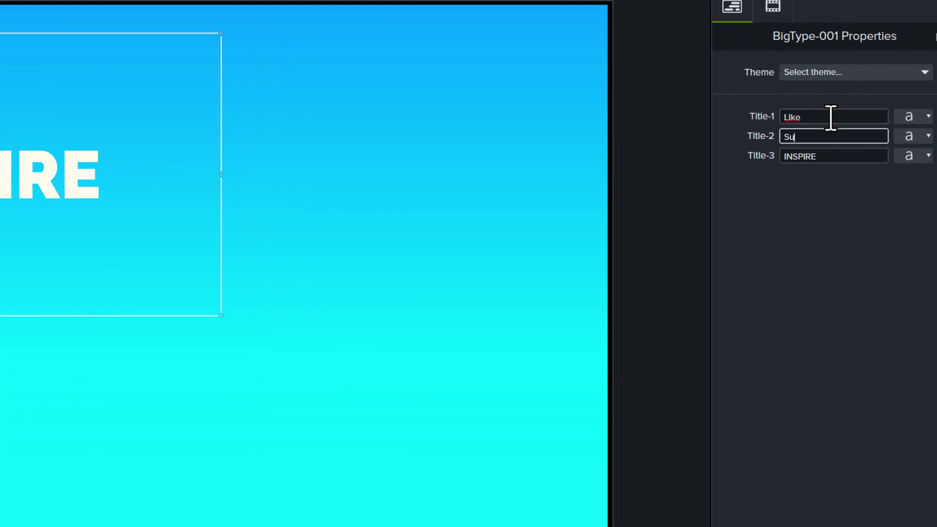
key(Tab)
text(Fo)
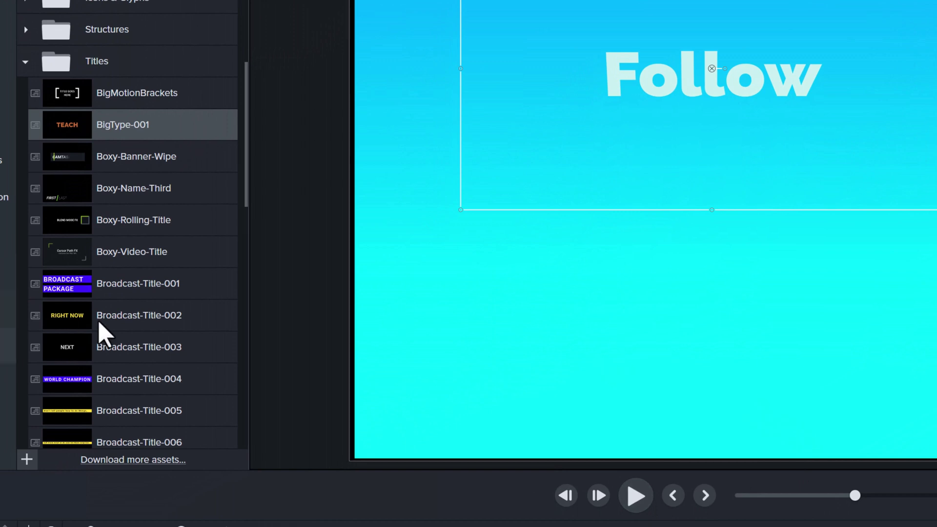
Add a Headline Slider title reading 'Together we can make a difference!' to the canvas
scroll(172, 297, down, 1)
scroll(168, 288, down, 10)
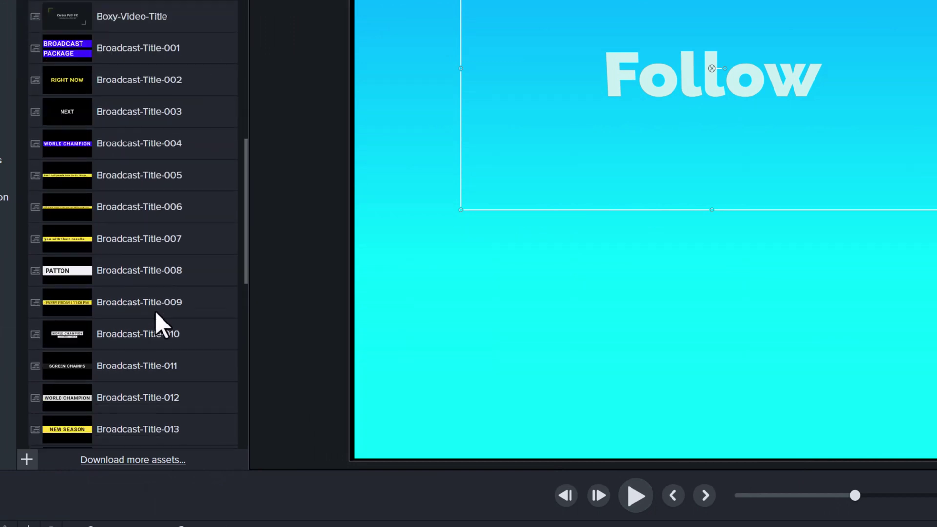
scroll(157, 347, down, 1)
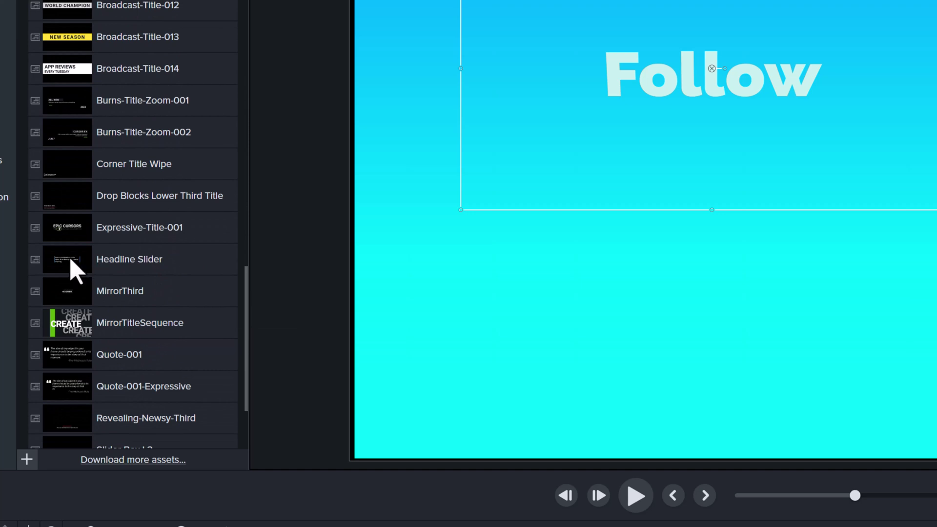
drag(76, 271, 555, 297)
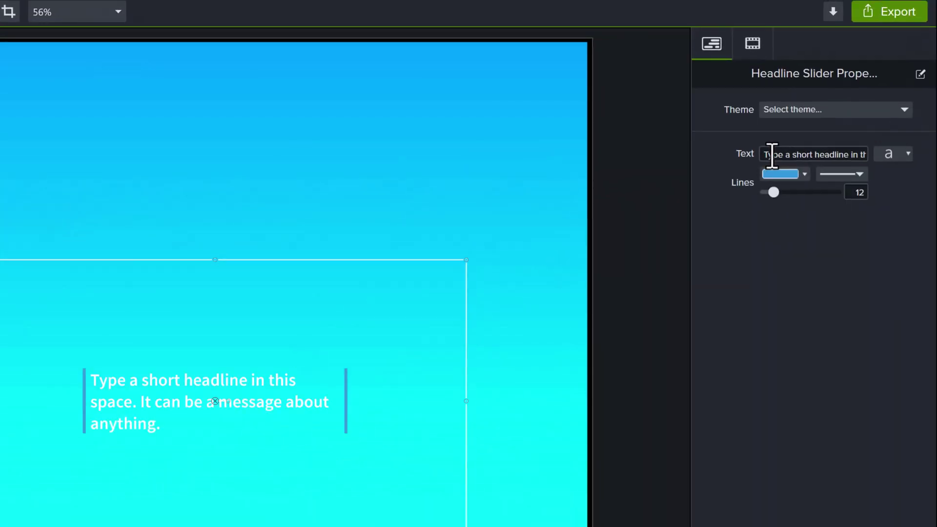
triple_click(773, 155)
text(Together we can )
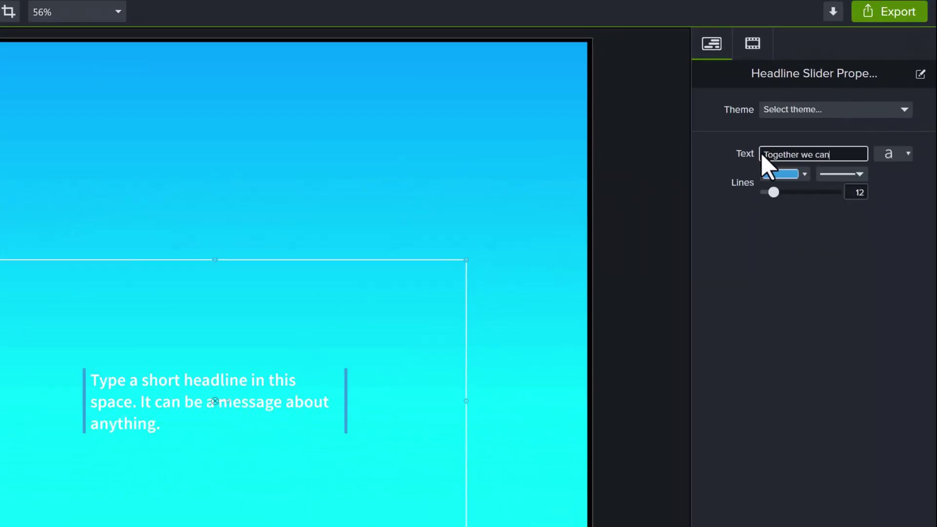
text(make a difference!)
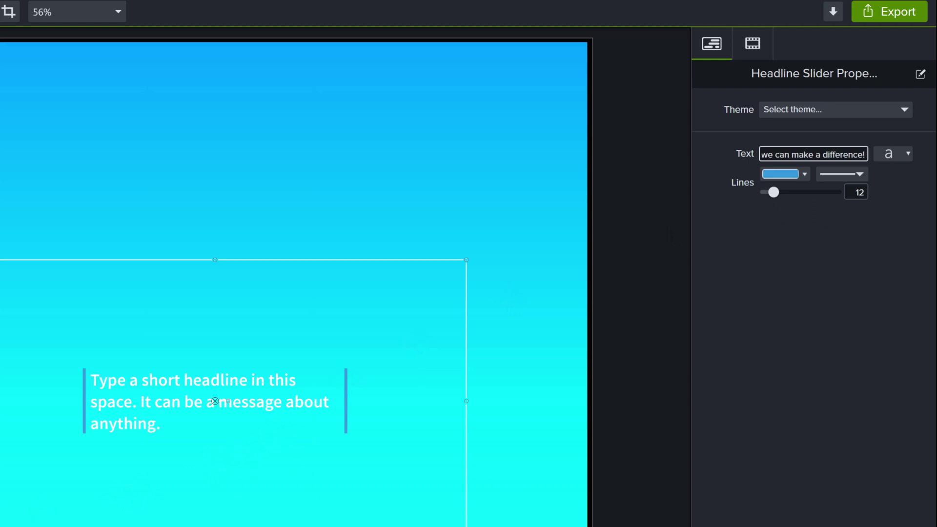
key(Return)
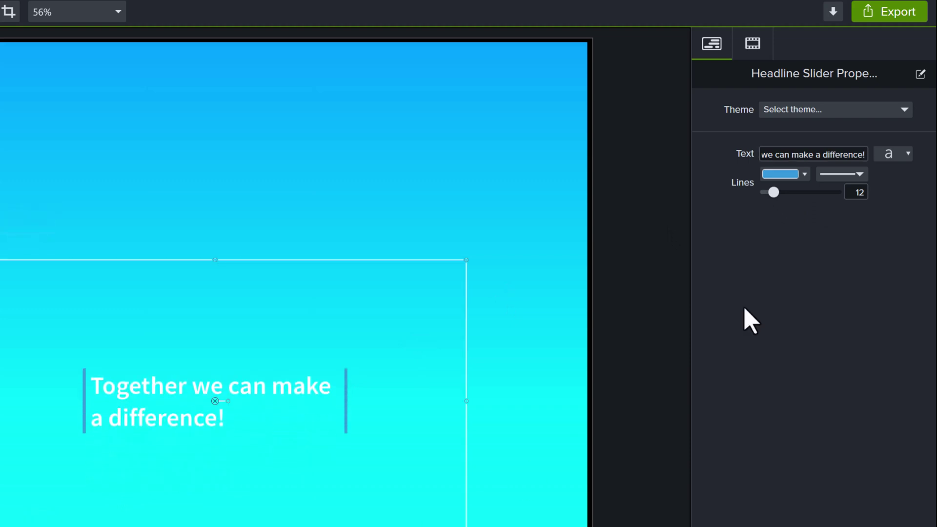
Make the headline text black
click(907, 155)
click(907, 184)
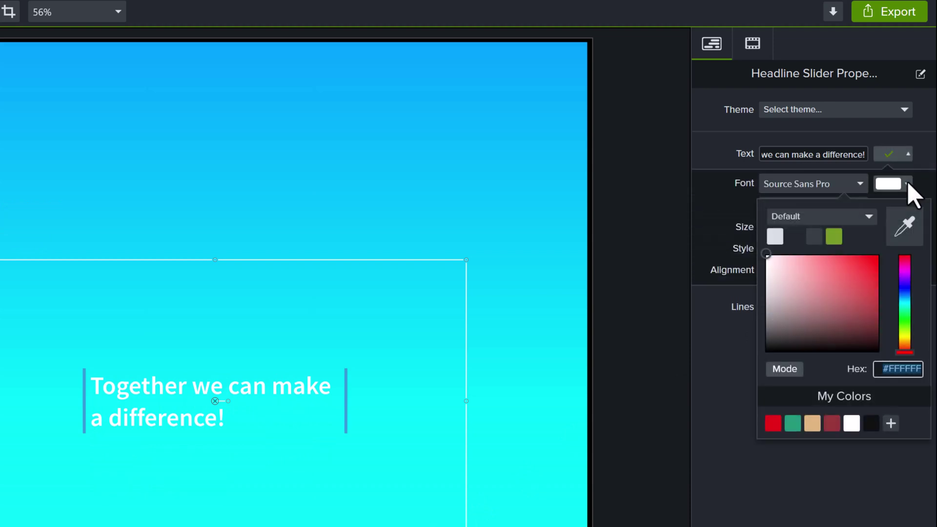
click(872, 426)
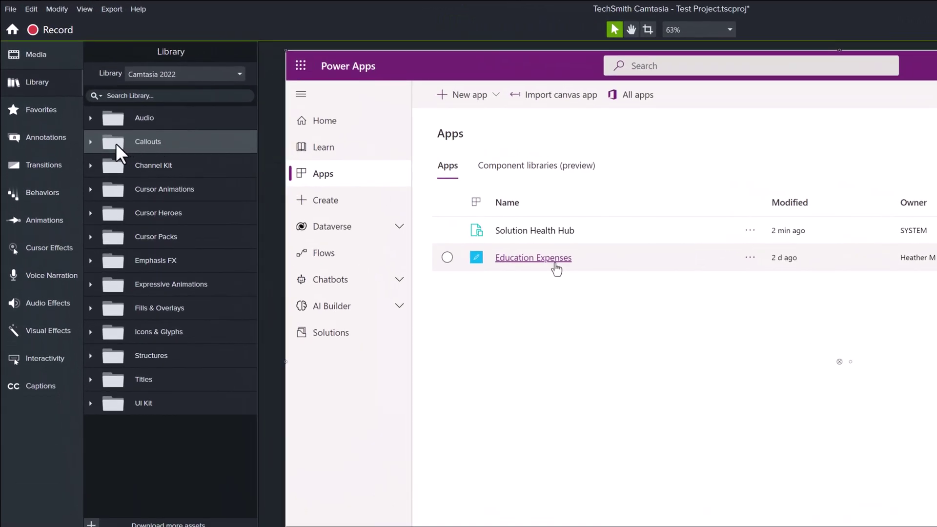
Place the MCI-001-Right-Up-Curve callout from Callouts > Indicator + Text onto the Power Apps recording
click(90, 142)
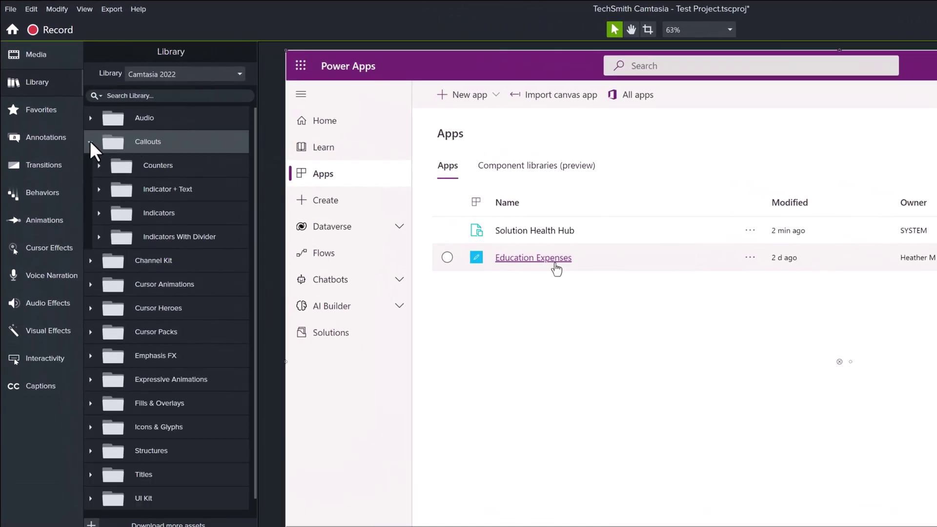
click(99, 189)
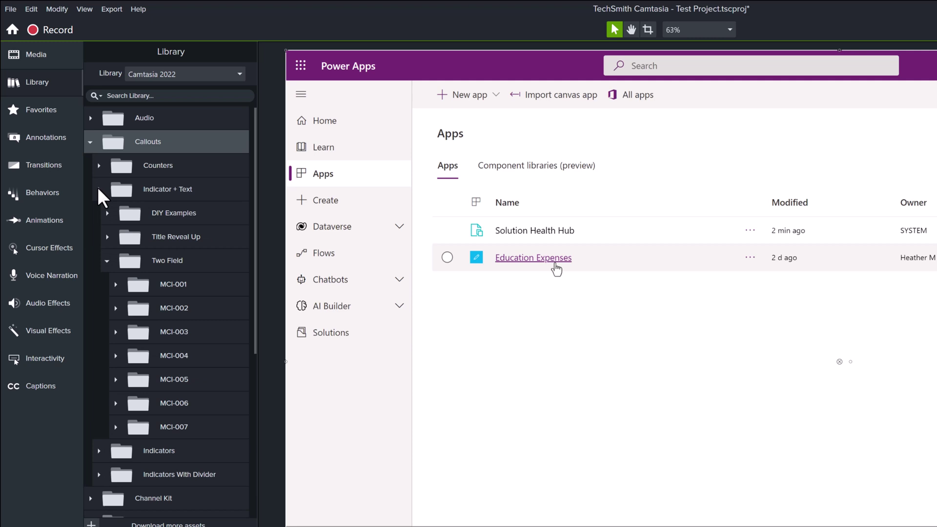
click(115, 284)
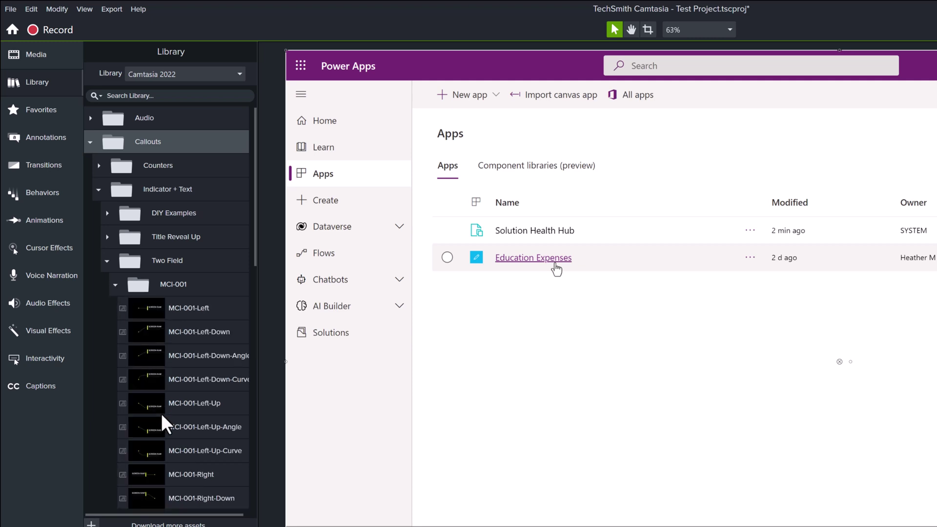
scroll(162, 413, down, 5)
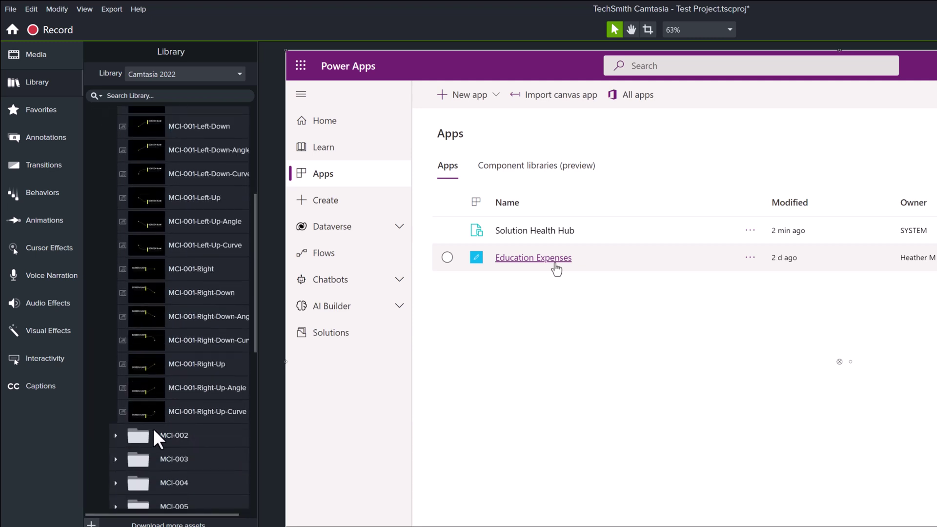
drag(151, 412, 730, 262)
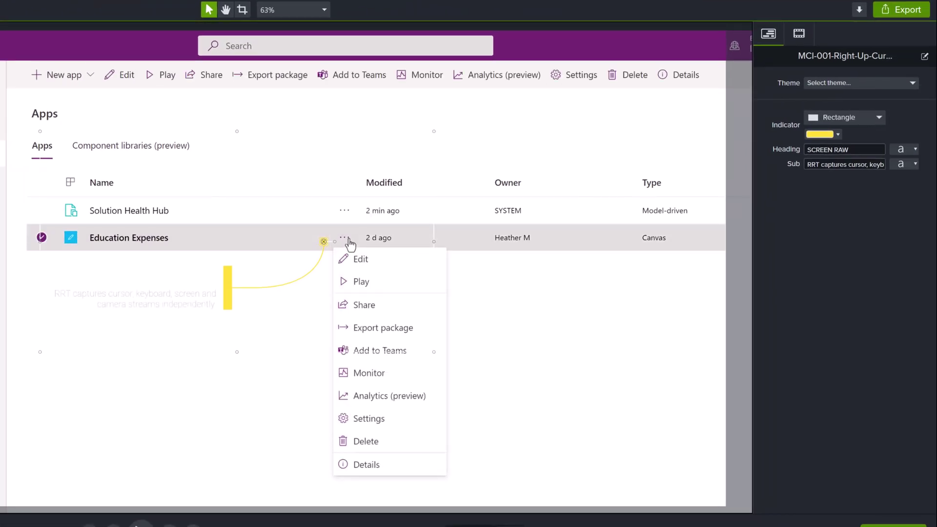
Change the callout heading to 'More Actions' and its subtitle to '3 Dots'
click(859, 150)
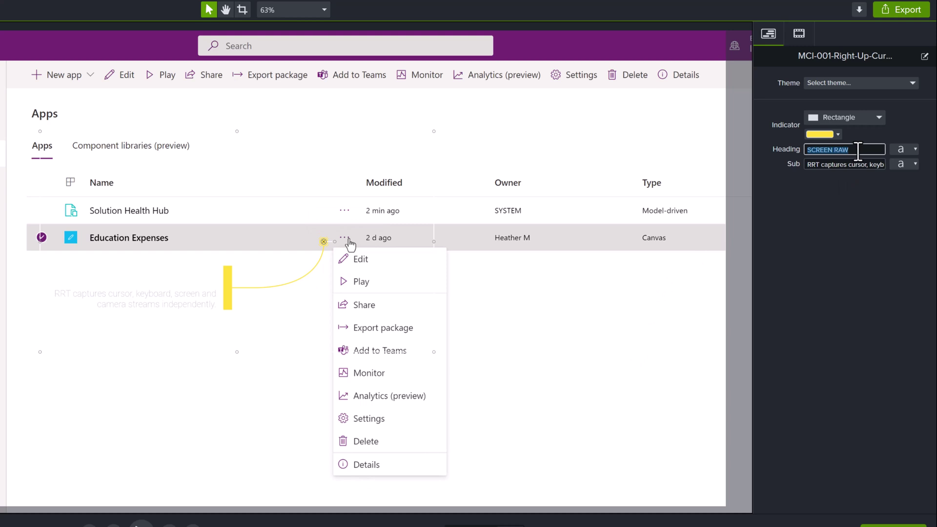
text(More Actions)
click(857, 162)
text(3 Dots)
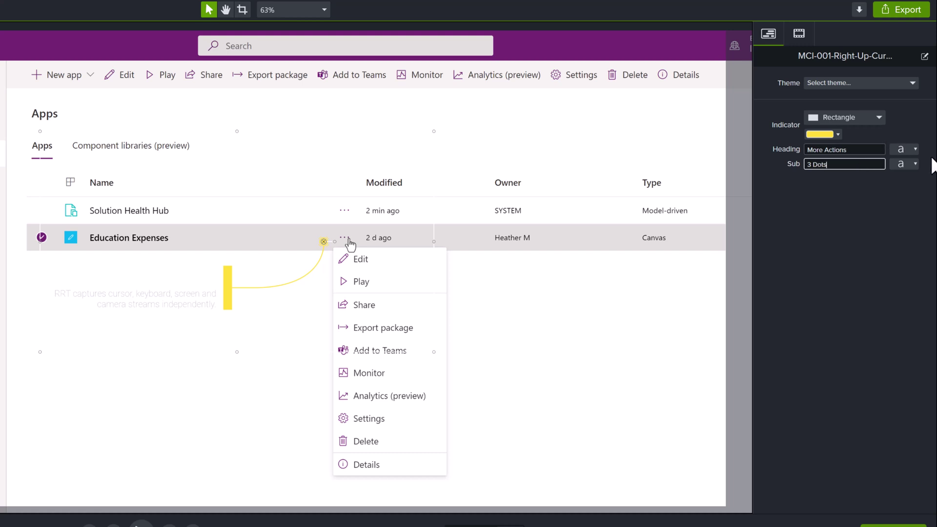
Make the More Actions heading red
click(915, 149)
click(914, 172)
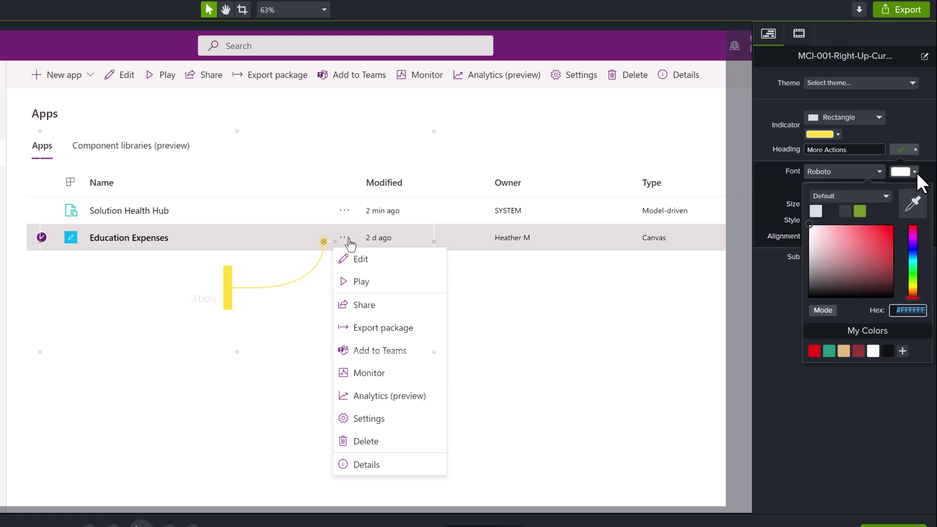
click(814, 351)
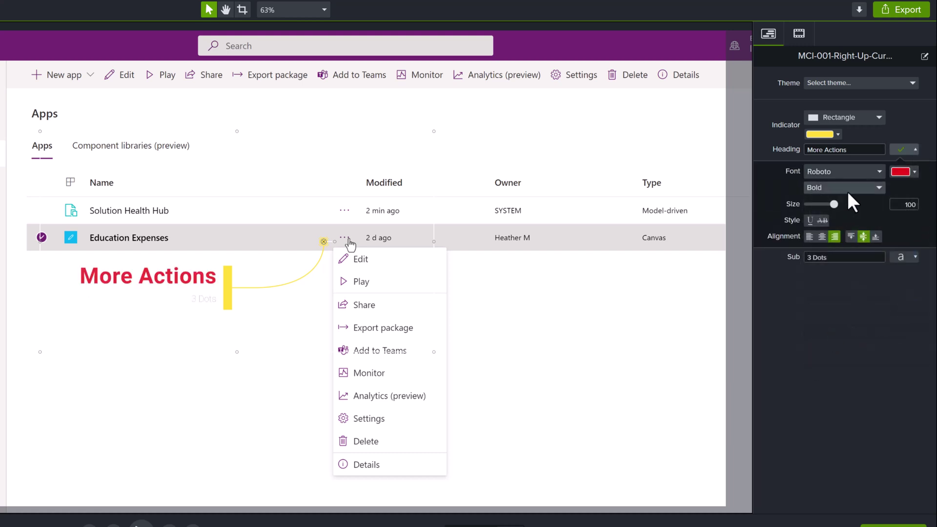
Make the 3 Dots subtitle dark, size 75 and bold
click(915, 257)
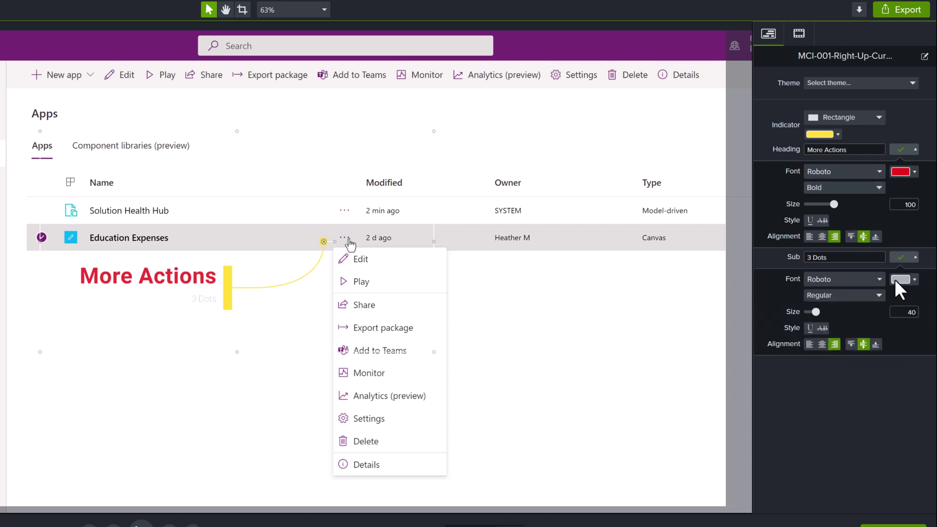
click(914, 279)
click(884, 461)
text(75)
click(856, 296)
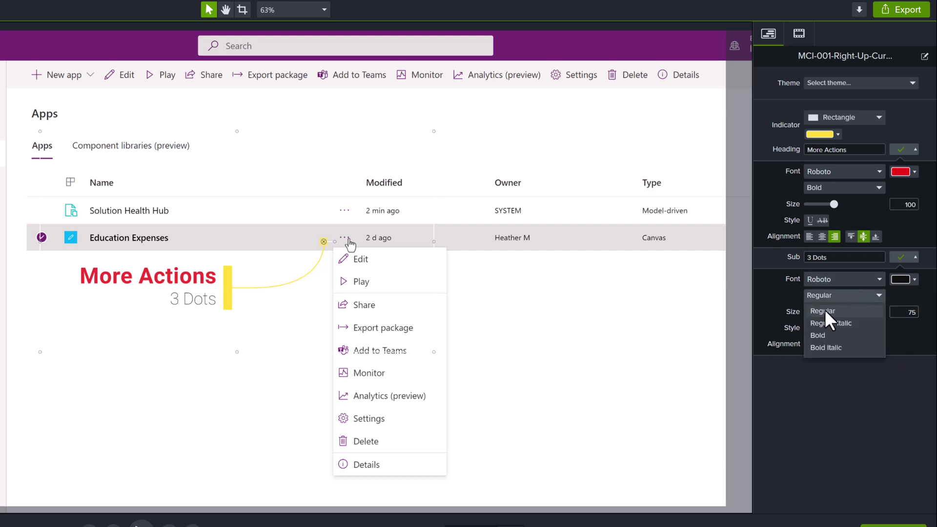
click(825, 330)
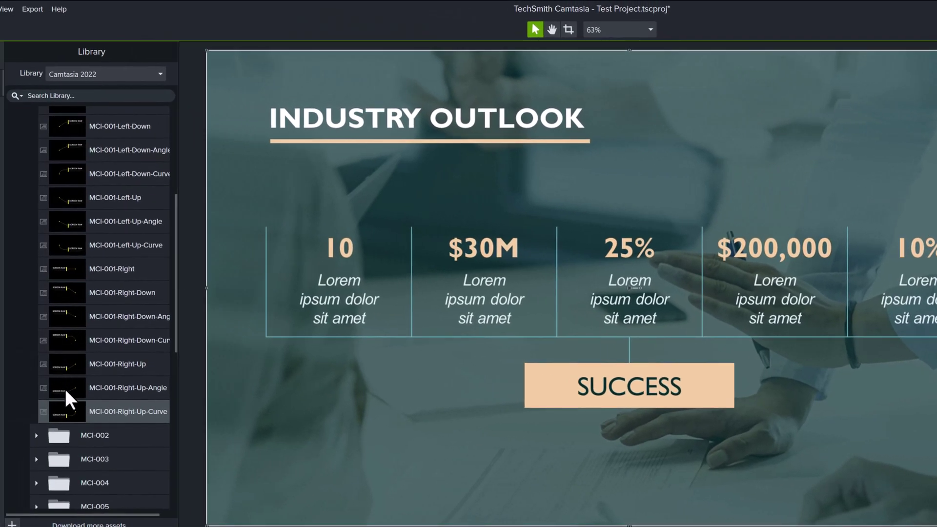
Drop the MCI-001-Right-Up-Angle callout onto the Industry Outlook slide
drag(69, 388, 601, 272)
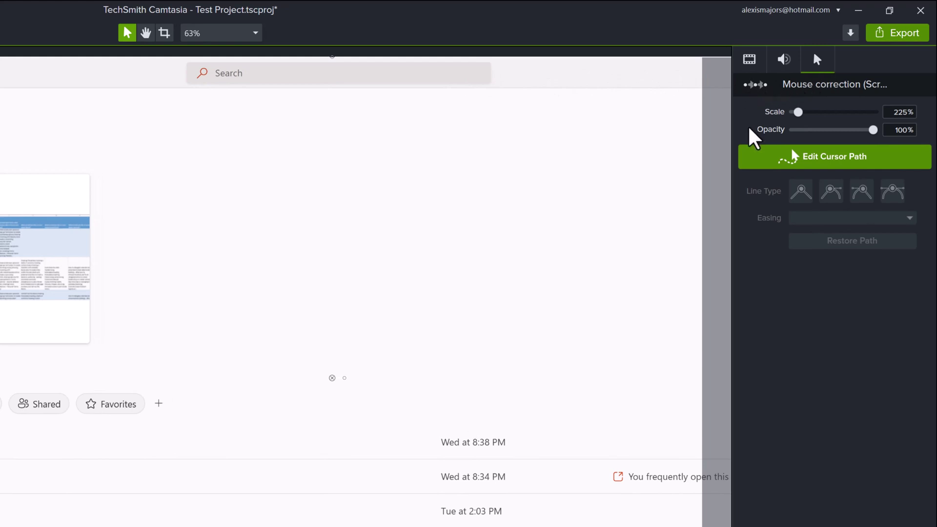
Make the recorded cursor path editable using the Simplify Existing Path option
click(885, 159)
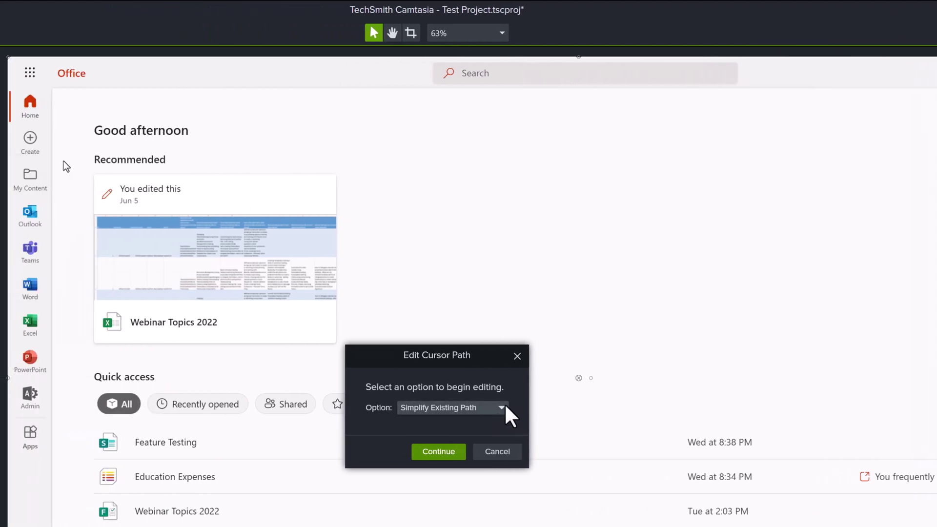
click(503, 407)
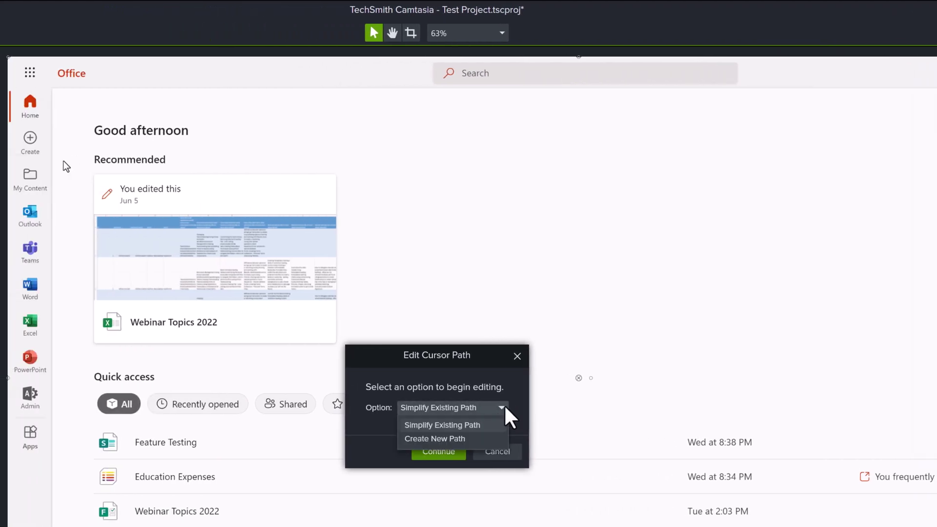
click(482, 426)
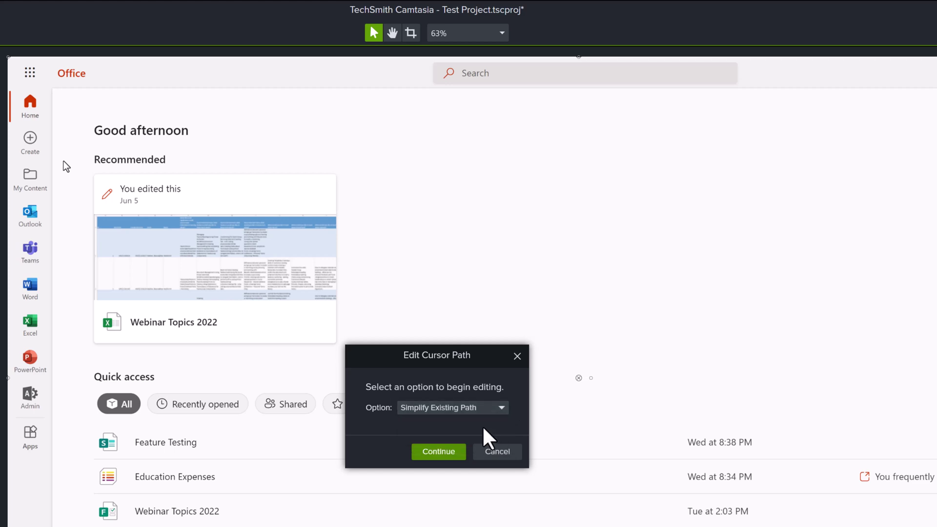
click(438, 452)
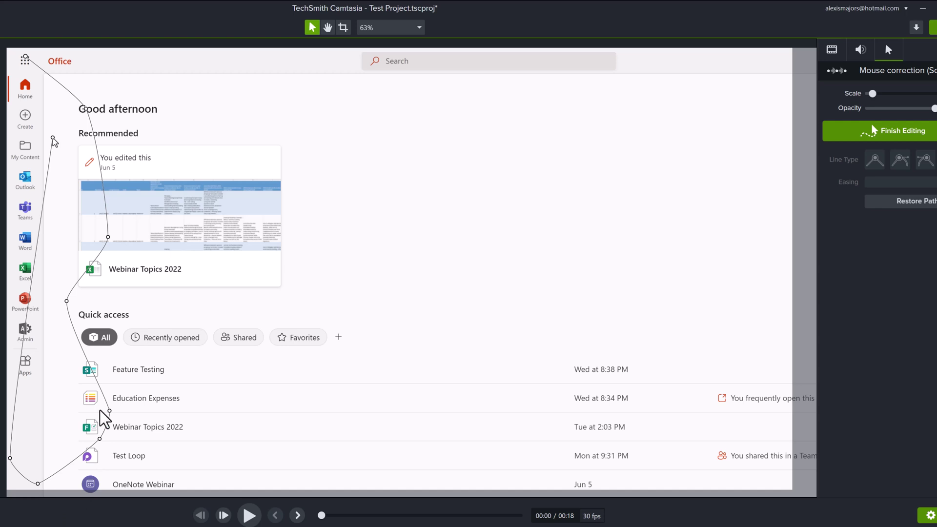
Delete the bottom-left cursor path point and the first two cursor keyframes
right_click(9, 459)
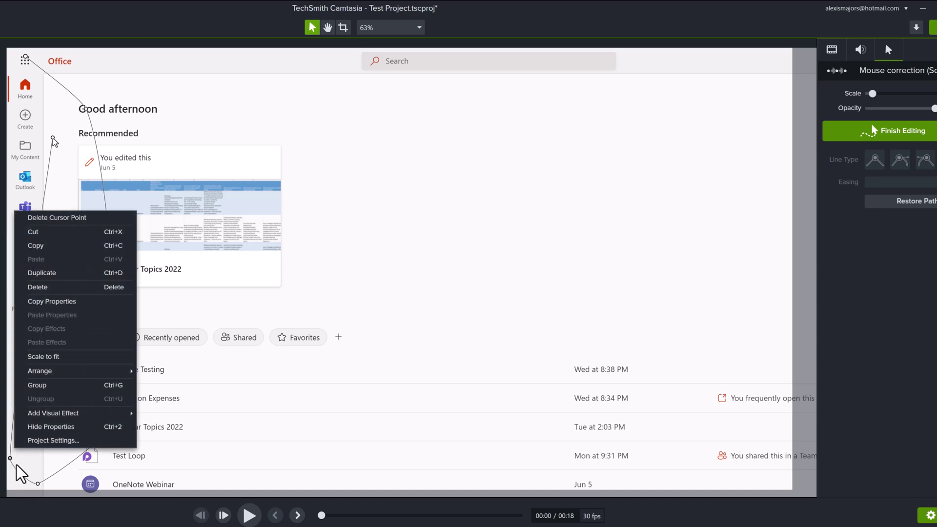
click(74, 219)
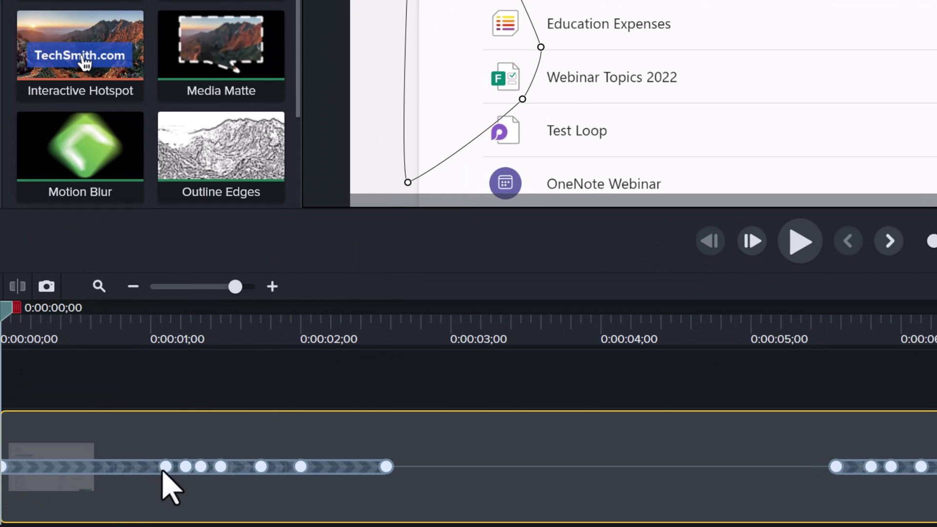
click(165, 468)
key(Delete)
click(186, 467)
key(Delete)
Delete three more cursor keyframes further along the timeline
click(201, 466)
key(Delete)
click(220, 467)
key(Delete)
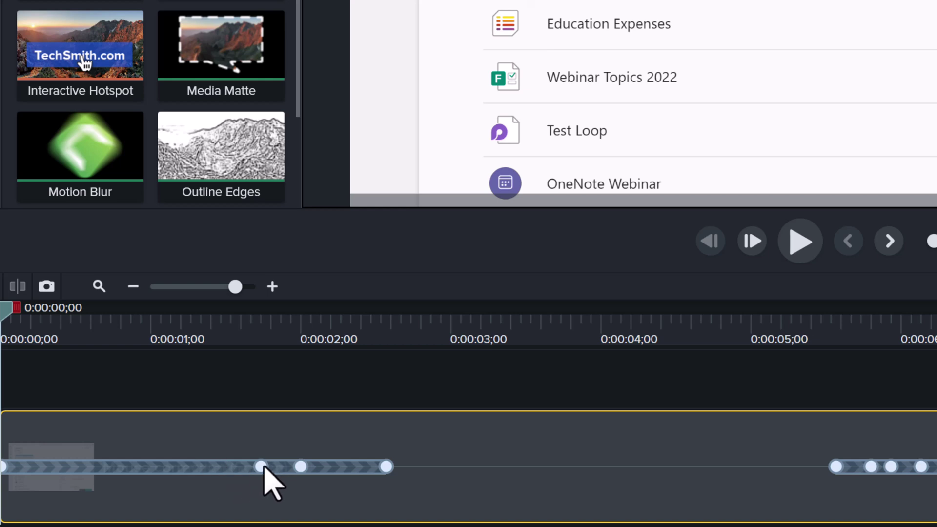
click(261, 467)
key(Delete)
click(300, 467)
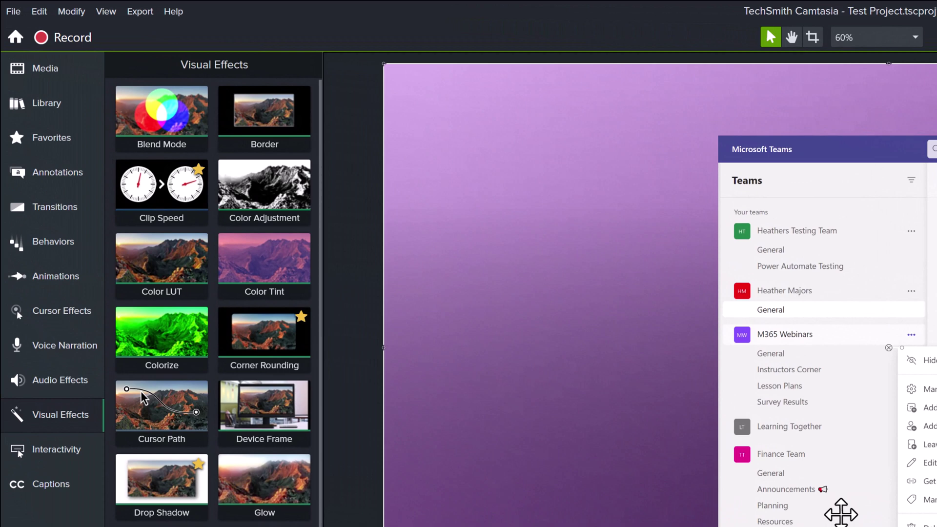
Apply Cursor Path to the Teams screenshot and move its start point onto the first team
click(143, 408)
drag(143, 408, 375, 340)
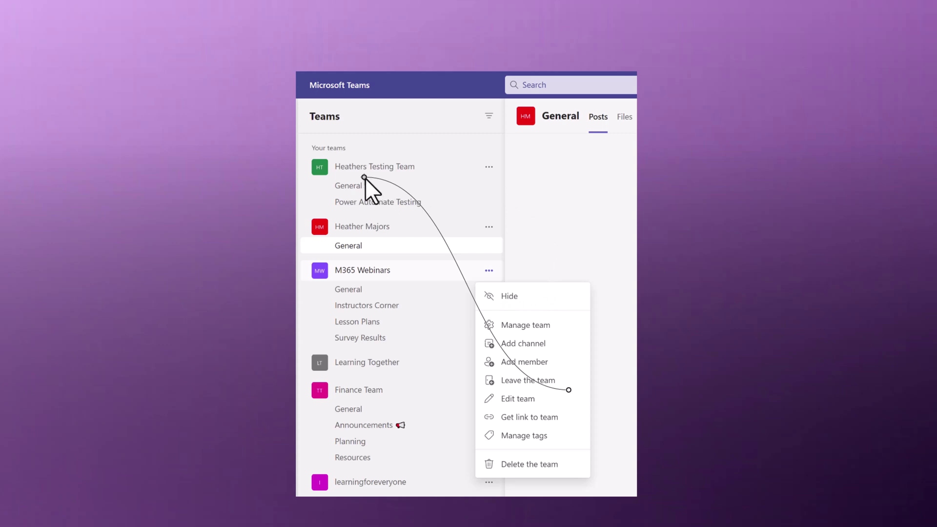
drag(364, 178, 390, 191)
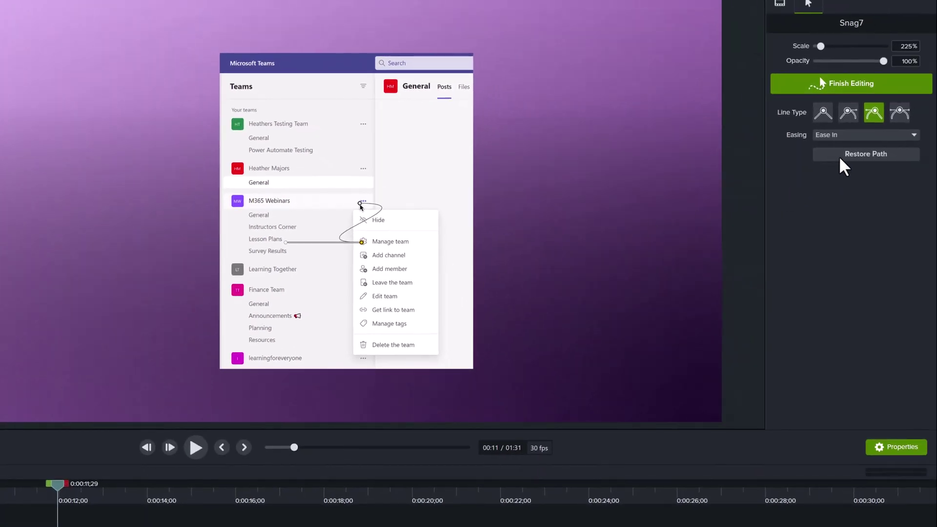
Set the path's line type to angle, enlarge the cursor to 740%, and preview it
click(824, 114)
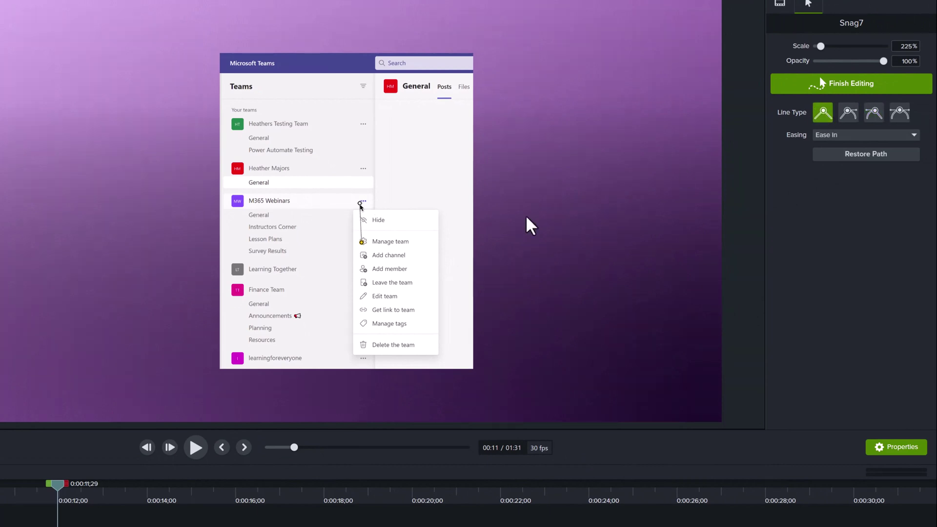
drag(819, 44, 842, 53)
click(199, 452)
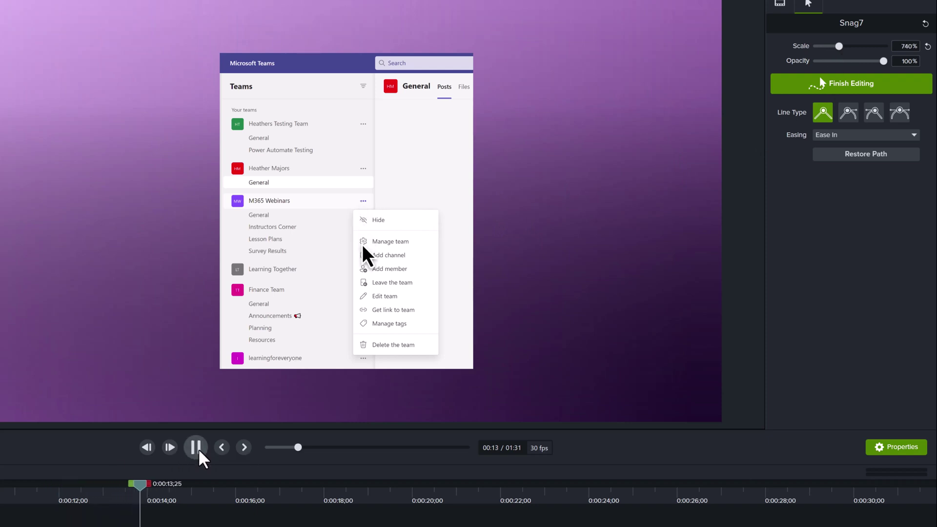
click(199, 452)
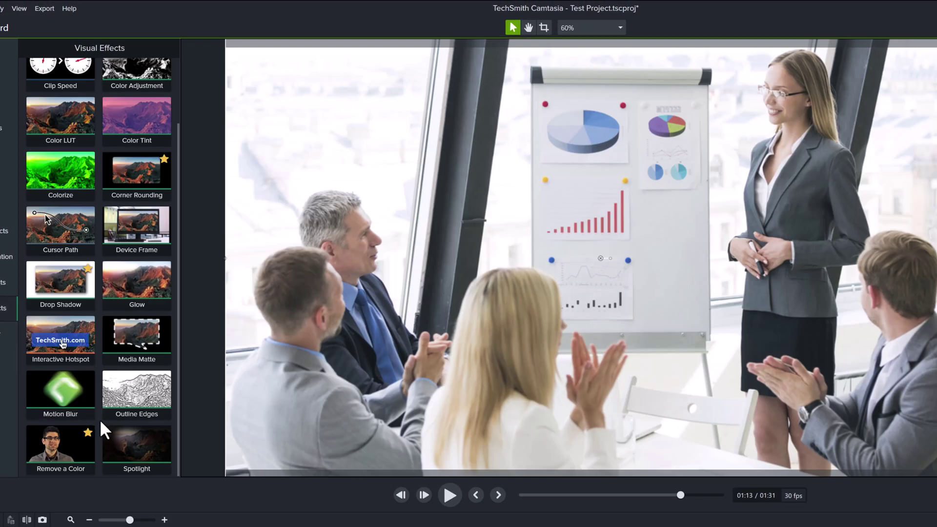
Apply Spotlight to the applauding meeting clip and lower its Focus to 35
drag(137, 453, 171, 526)
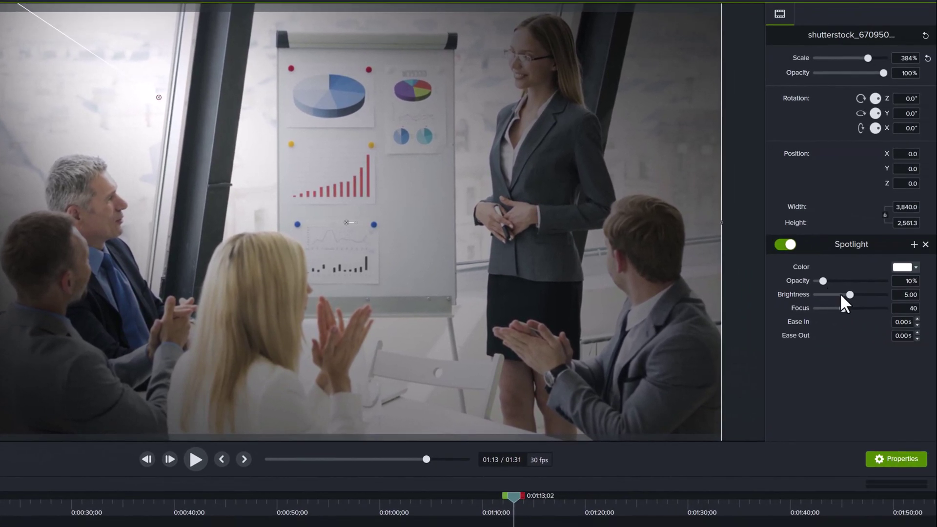
drag(842, 308, 839, 313)
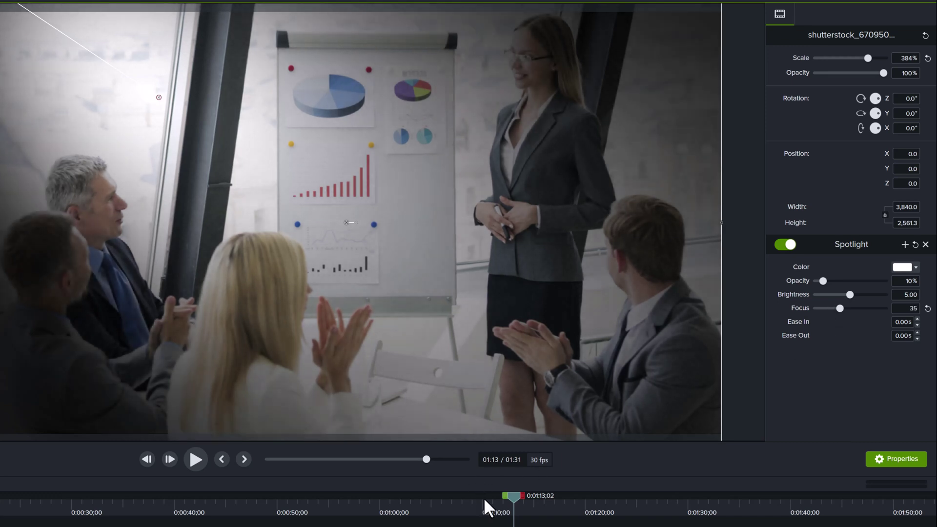
drag(516, 495, 523, 494)
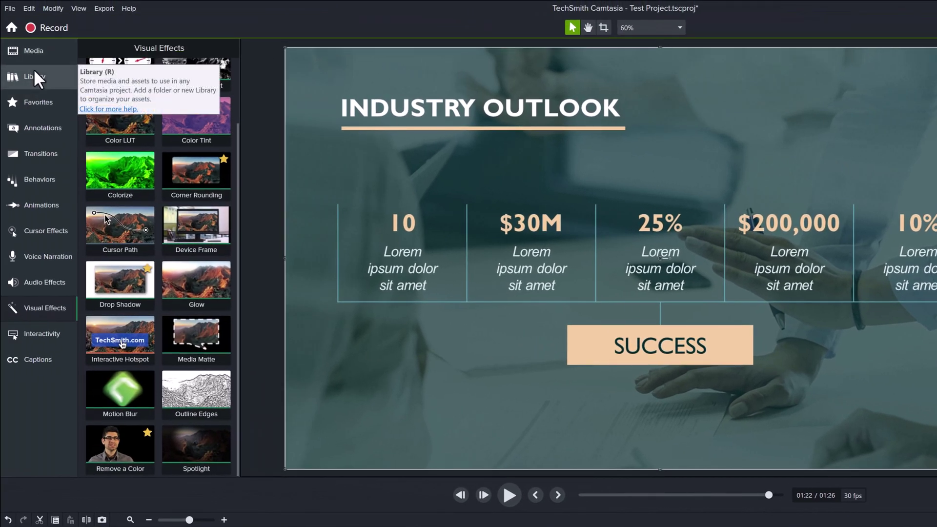
Place shutterstock_295237832.jpg on the slide and scale it to fit the canvas
click(32, 56)
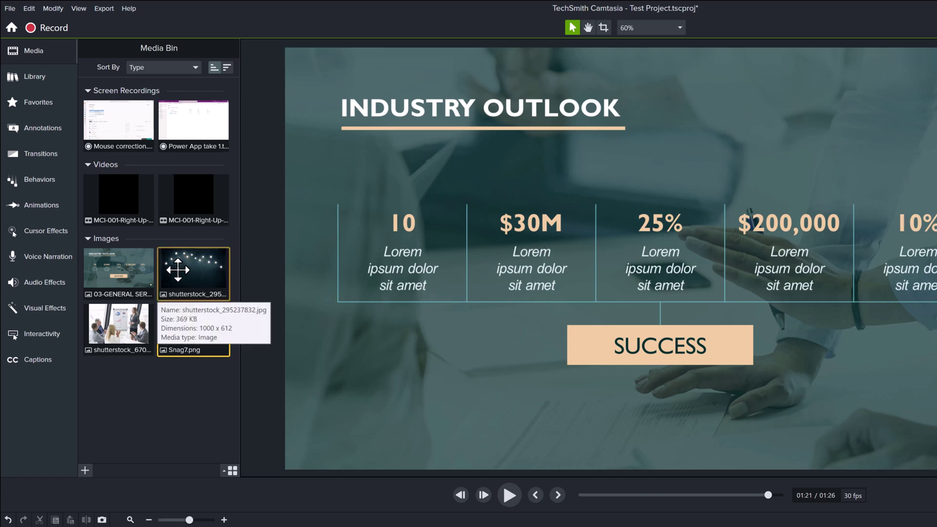
drag(178, 269, 661, 258)
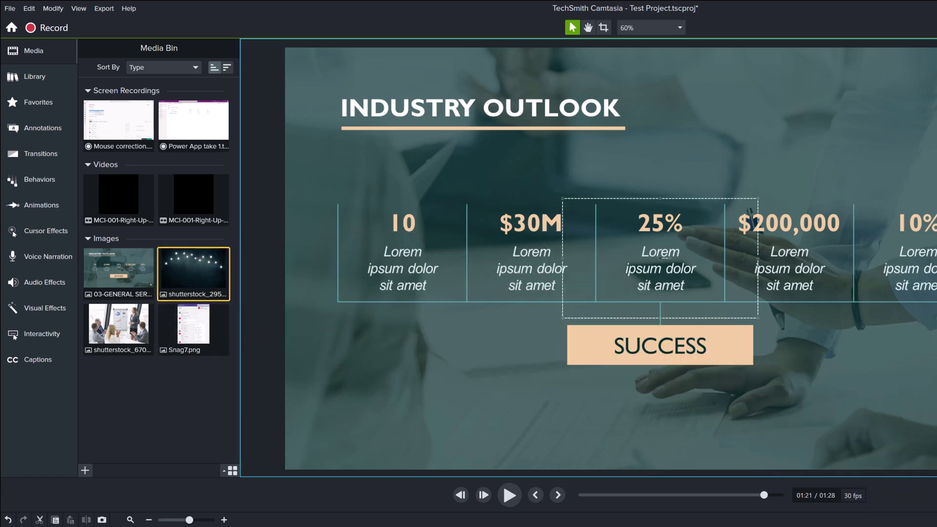
right_click(718, 265)
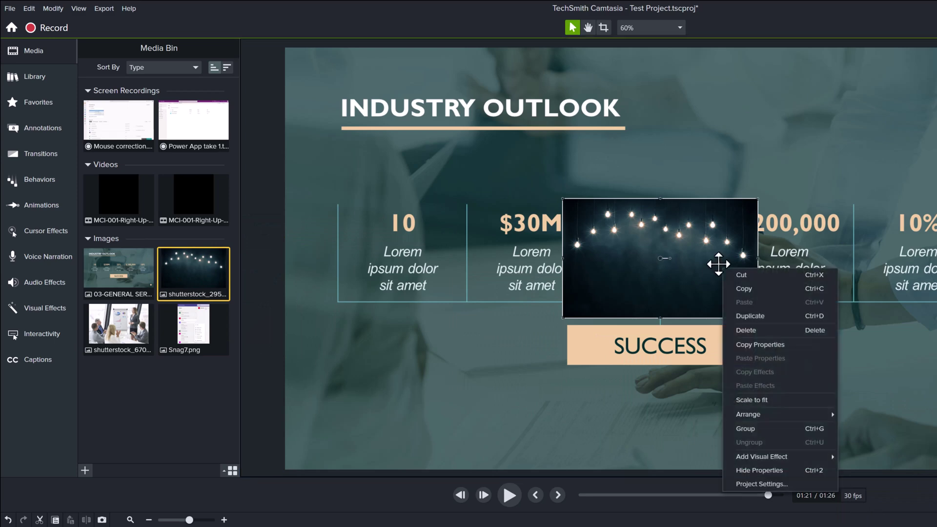
click(753, 404)
Apply Blend Mode to the light-bulb image with Screen mode at 68% intensity
click(15, 312)
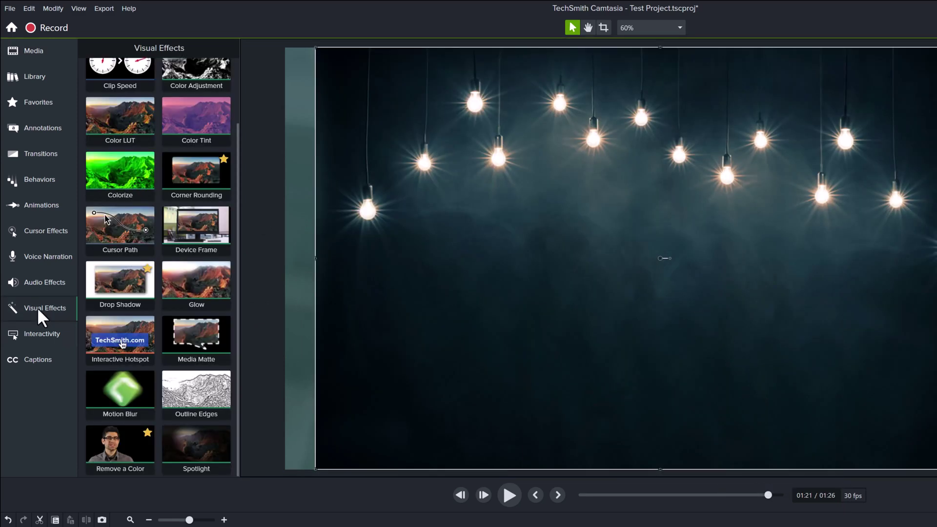
scroll(96, 245, up, 2)
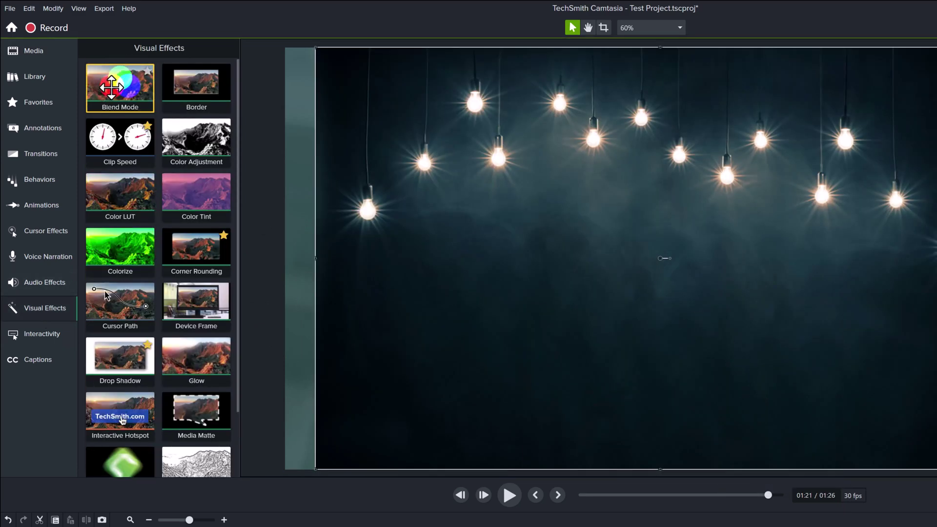
drag(108, 88, 514, 212)
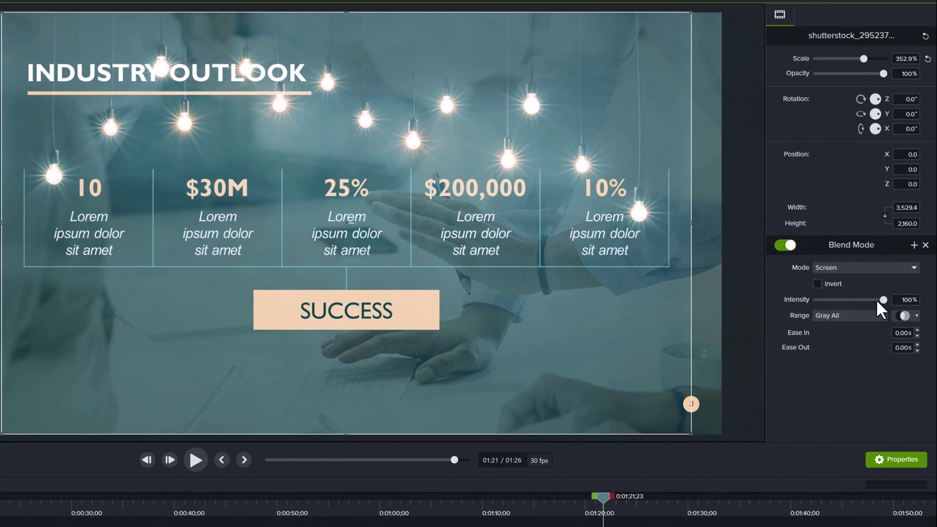
drag(882, 300, 860, 307)
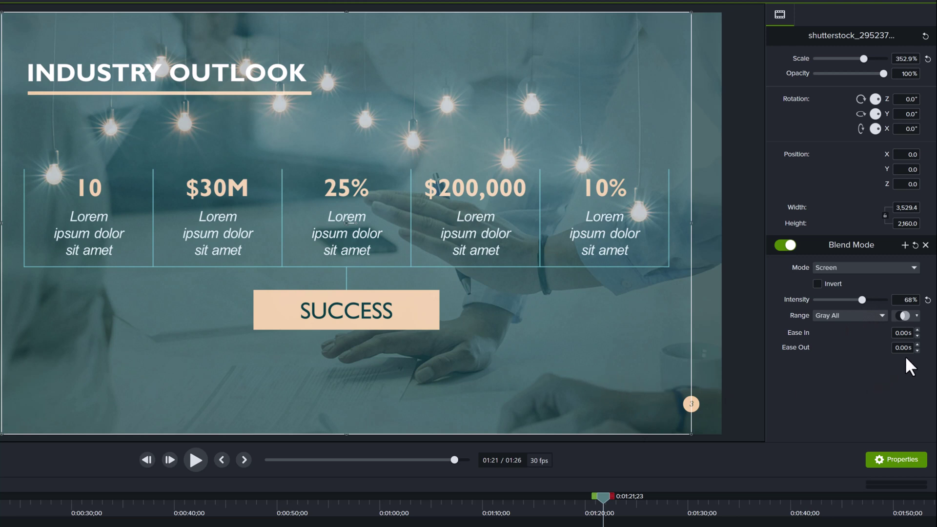
click(912, 267)
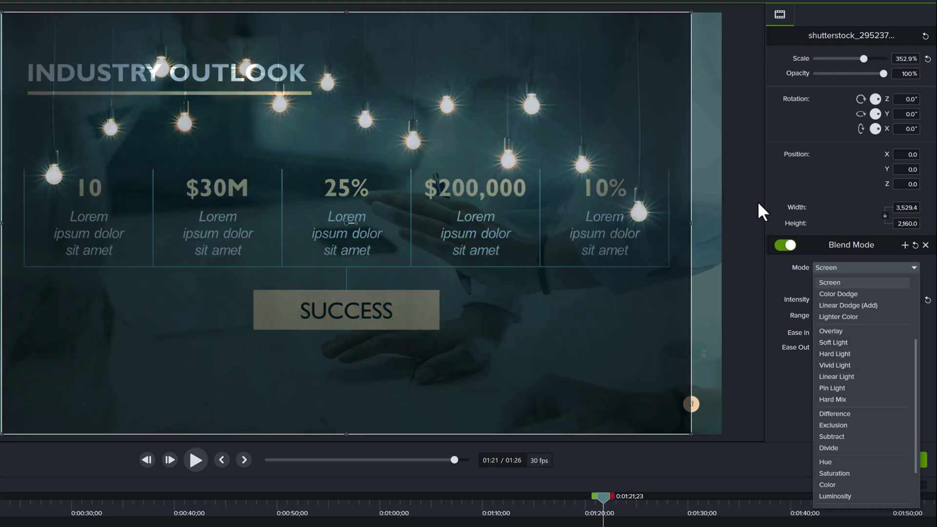
click(757, 201)
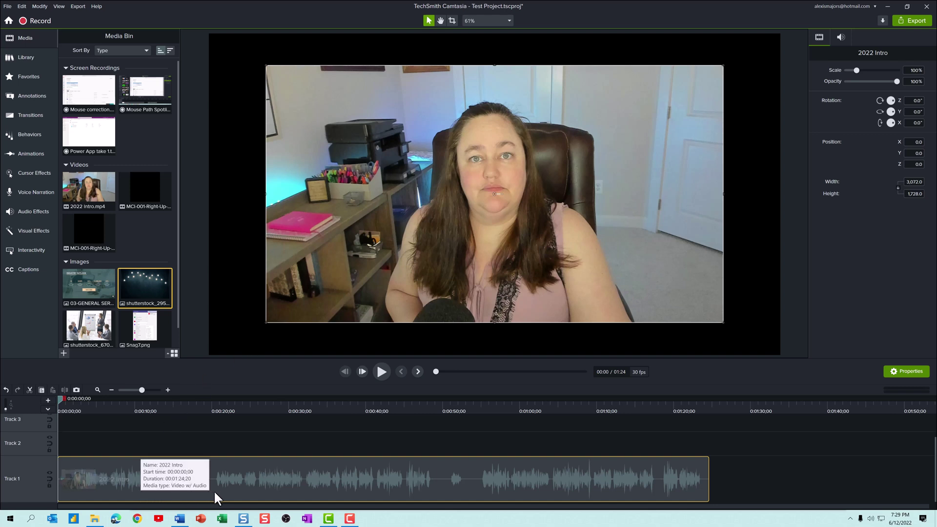
Separate the 2022 Intro clip's audio onto Track 2, save, and send it to Audiate
right_click(267, 482)
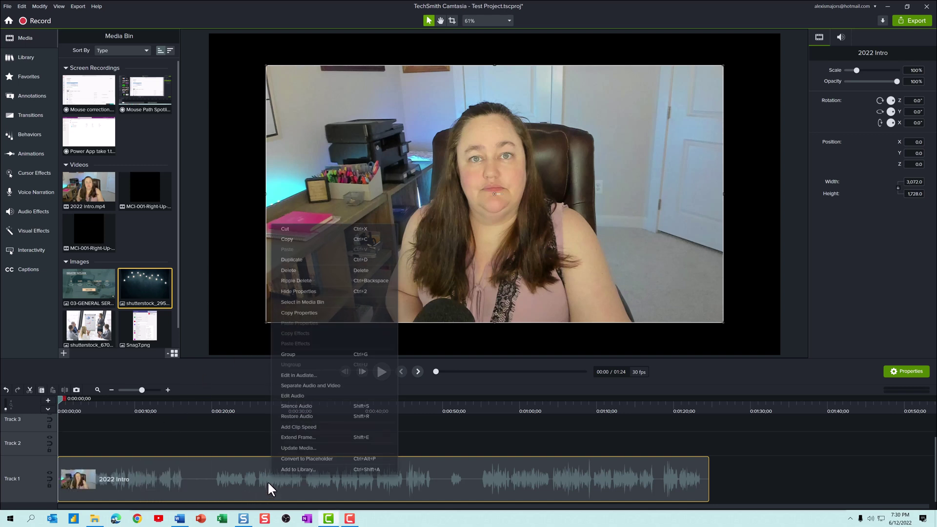
click(295, 387)
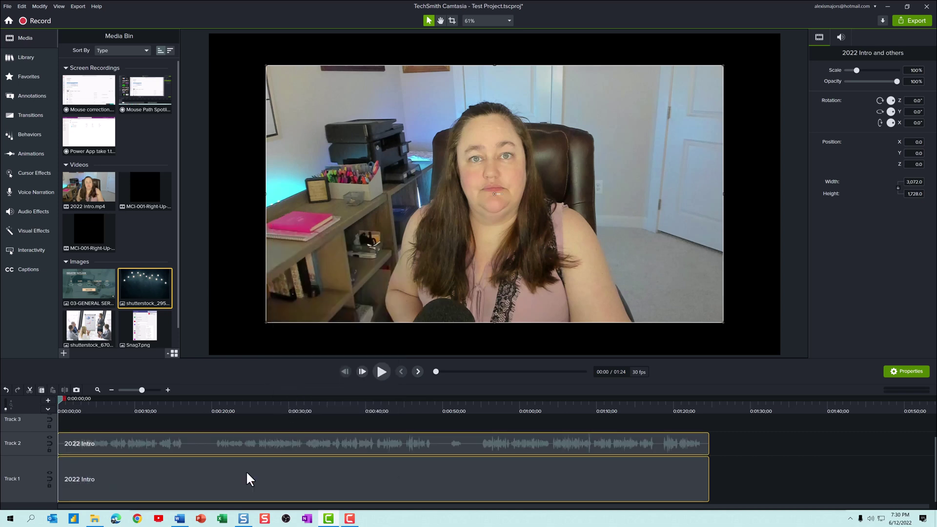
right_click(194, 441)
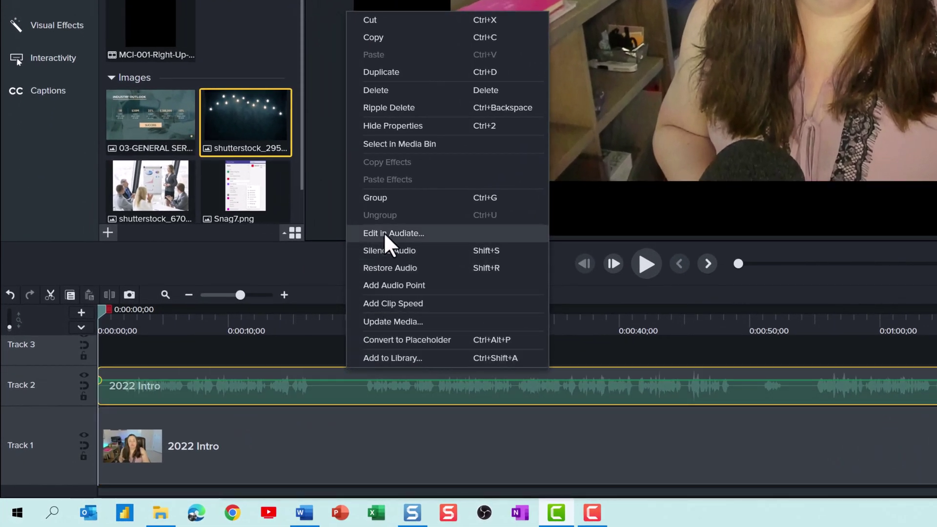
click(384, 233)
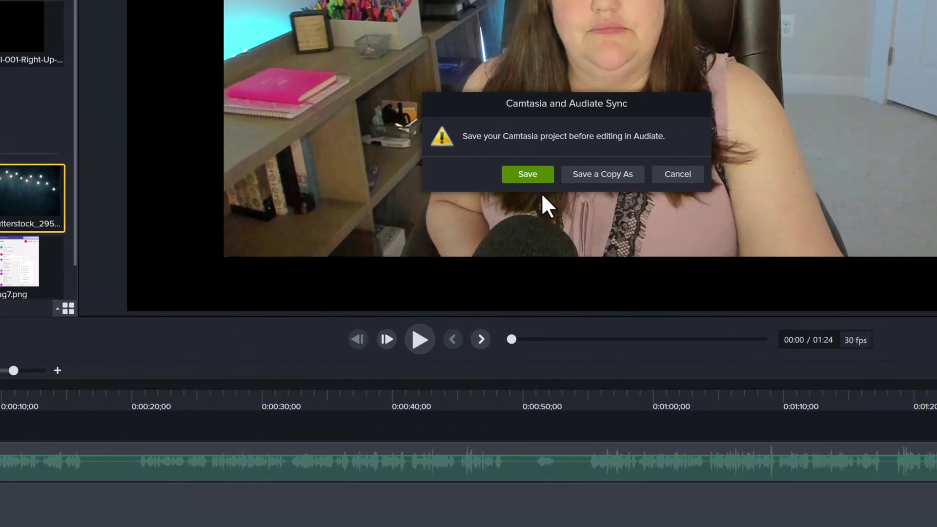
click(533, 175)
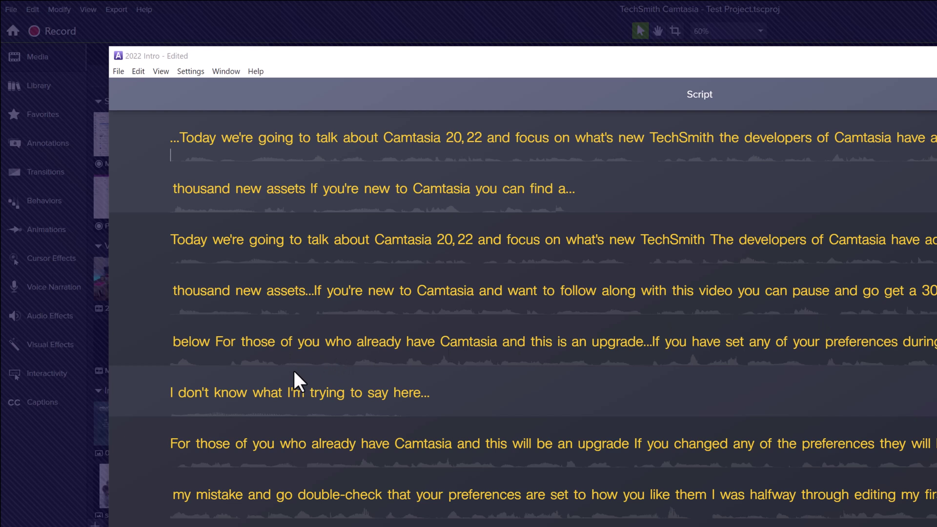
Delete the '...' pause opening line one, then apply Edit > Delete All Hesitations
click(175, 140)
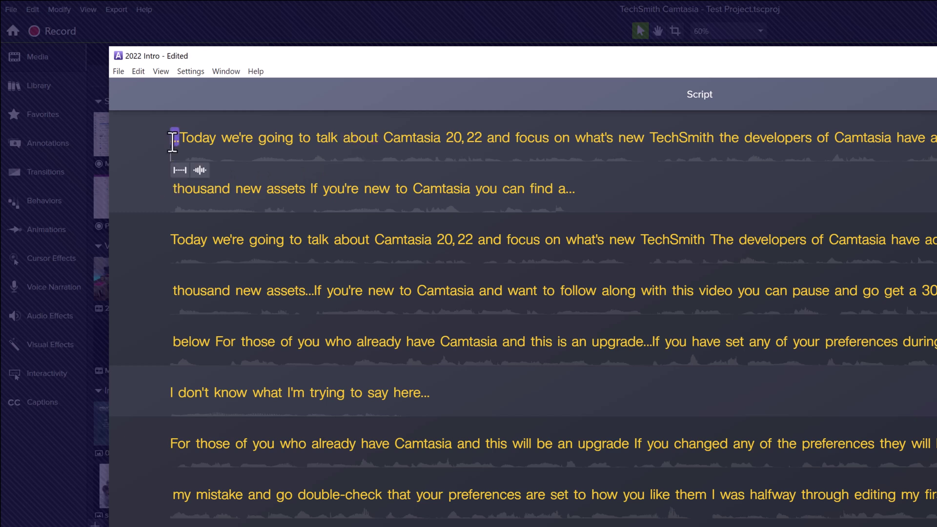
right_click(172, 142)
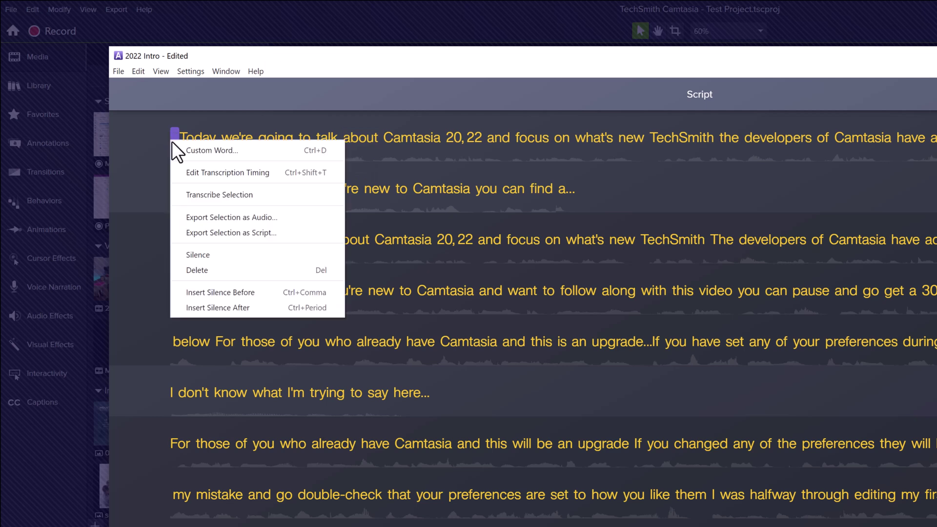
click(192, 271)
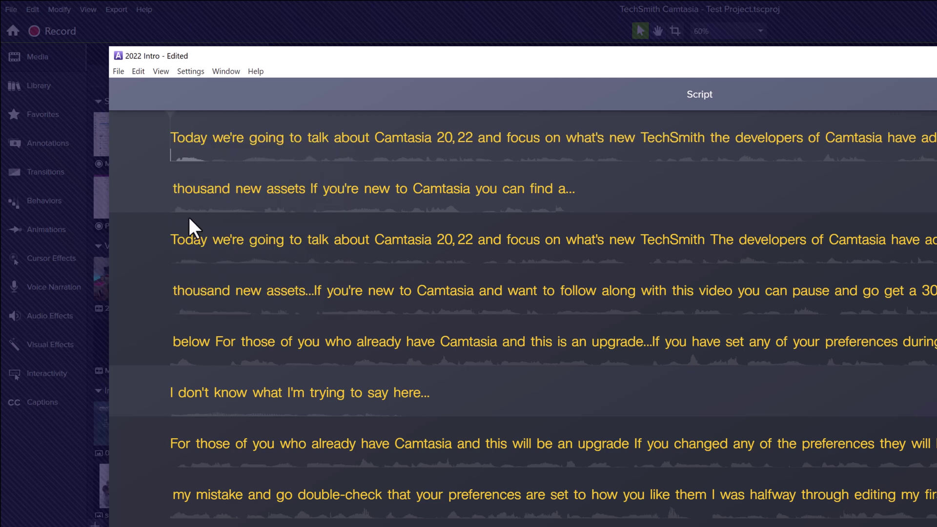
click(138, 71)
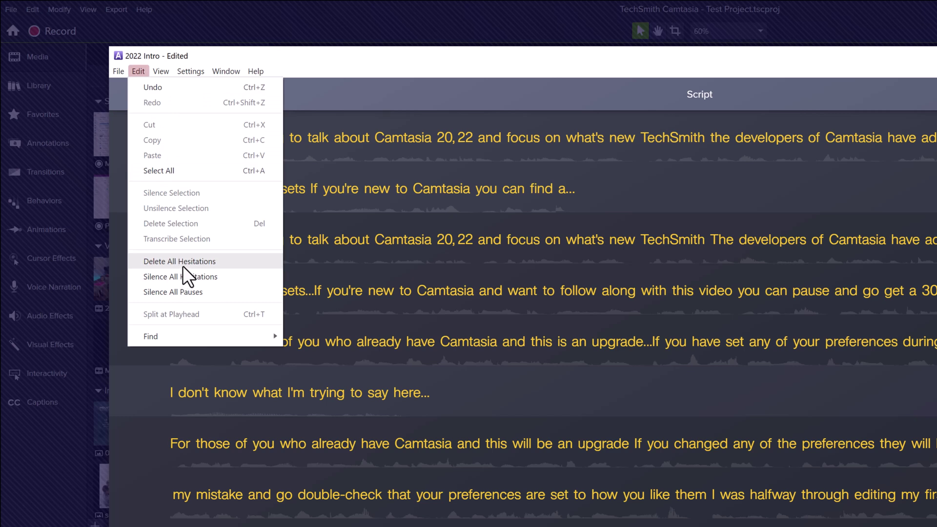
click(183, 266)
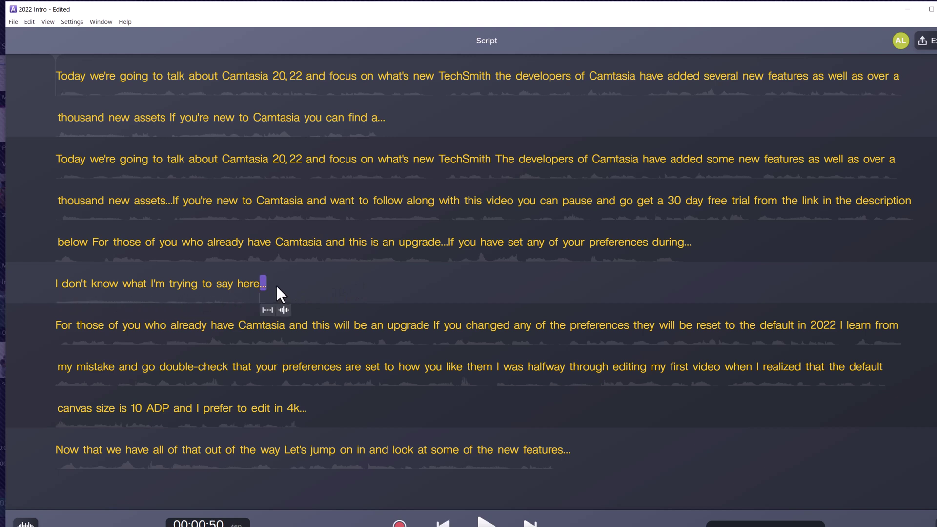
Delete the 'I don't know what I'm trying to say here' aside, duplicate opening paragraph and 'For those…' fragment
drag(276, 286, 55, 288)
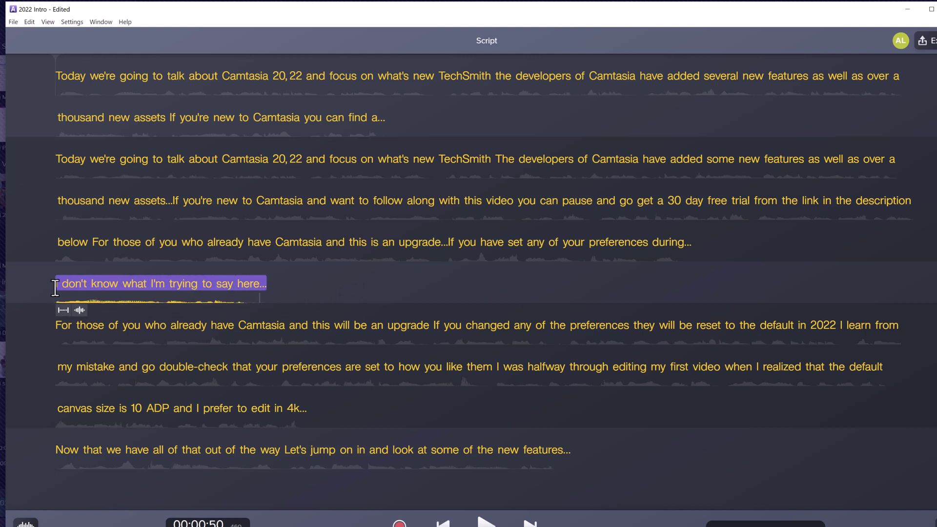
key(Delete)
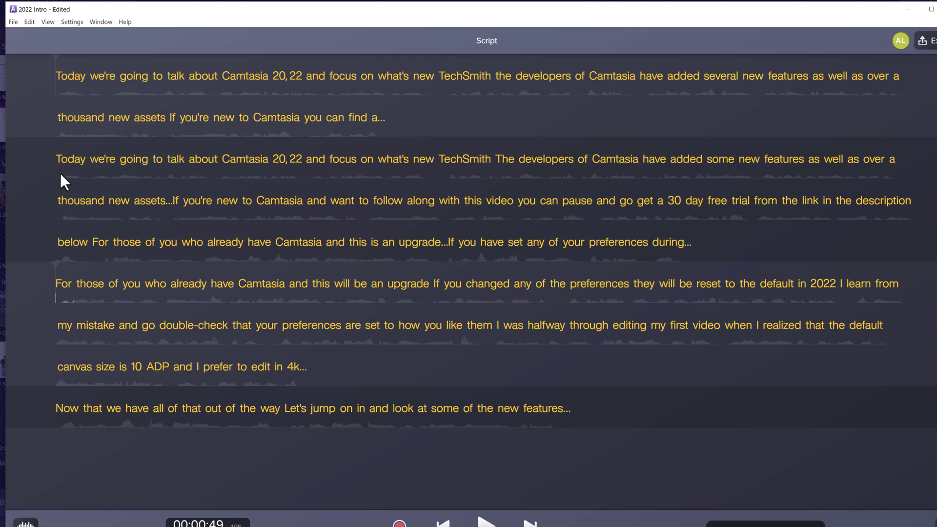
drag(358, 127, 59, 102)
key(Delete)
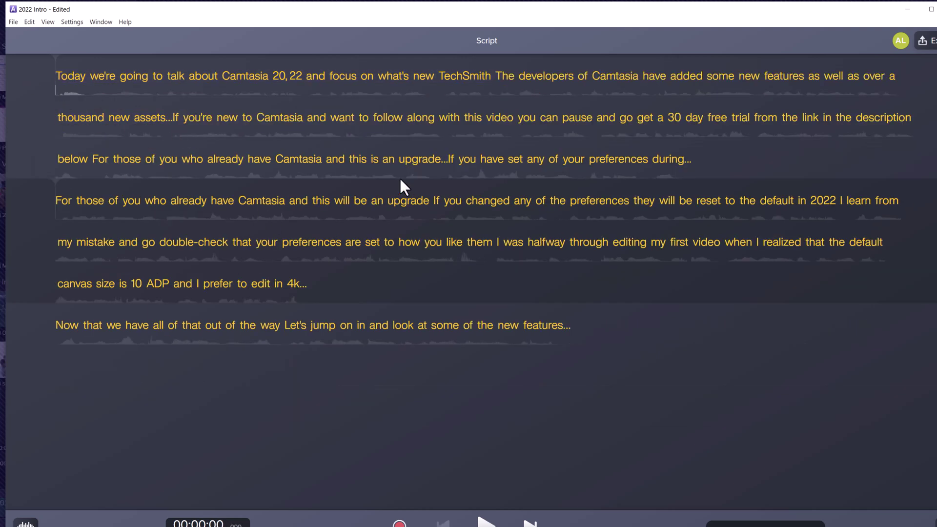
drag(694, 163, 90, 160)
key(Delete)
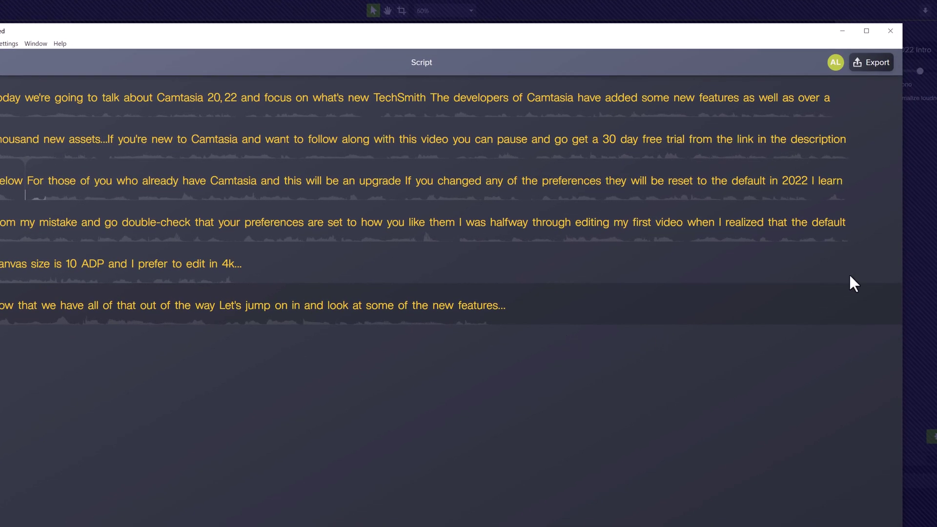
Export to Camtasia via Edit Camtasia Timeline, saving the Audiate project as 'Test project 2'
click(877, 66)
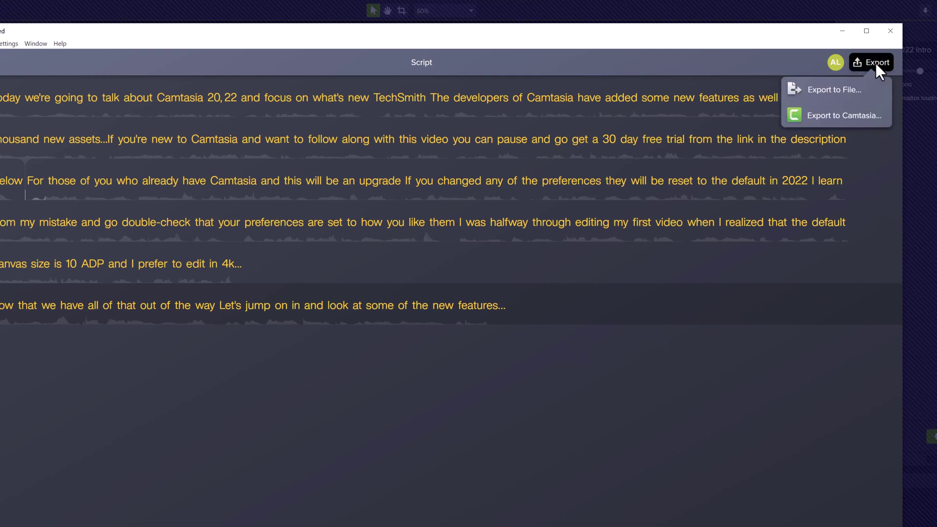
click(865, 117)
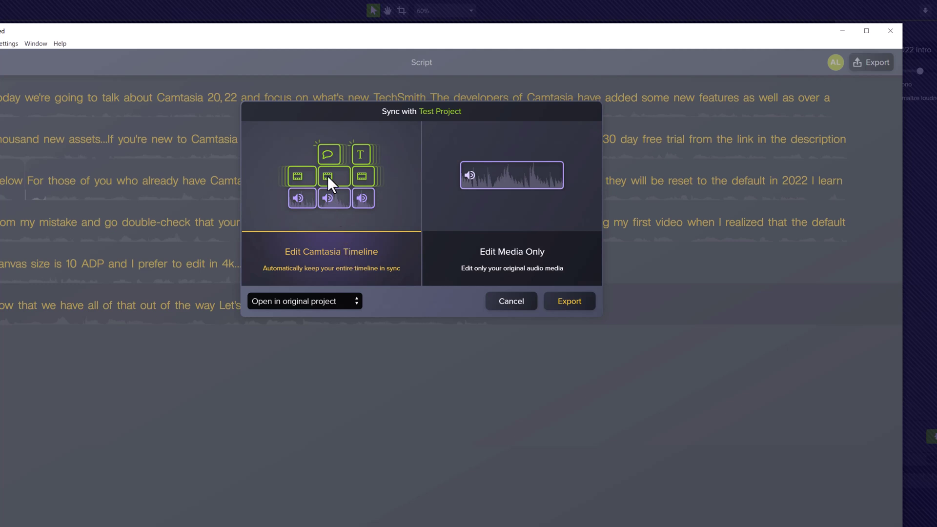
click(579, 305)
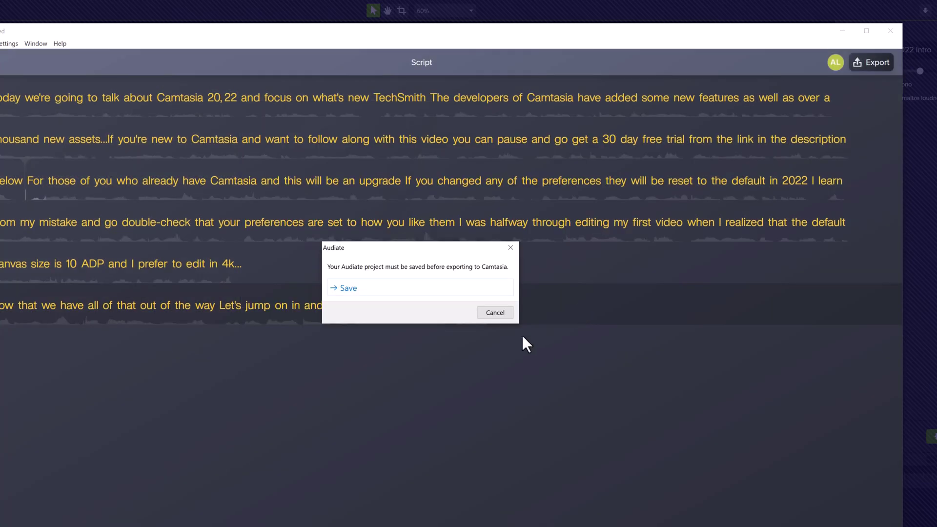
click(348, 288)
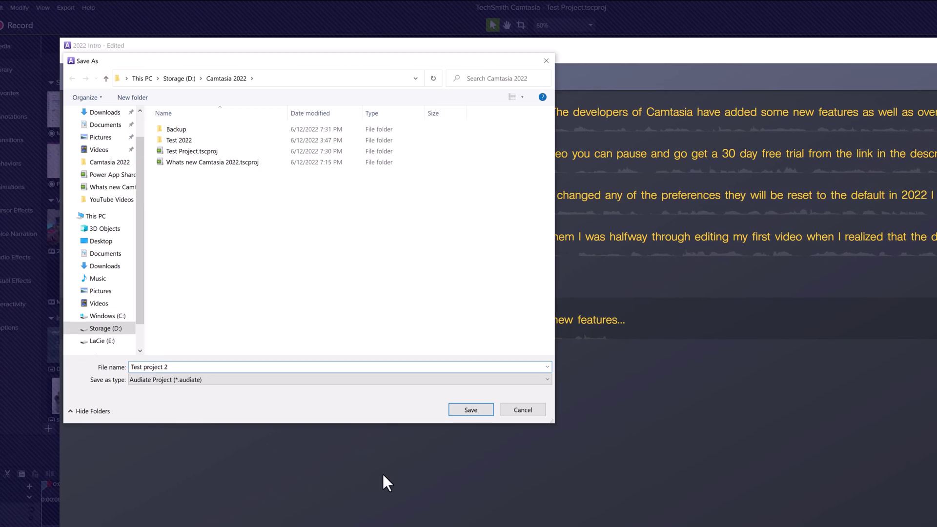
click(479, 410)
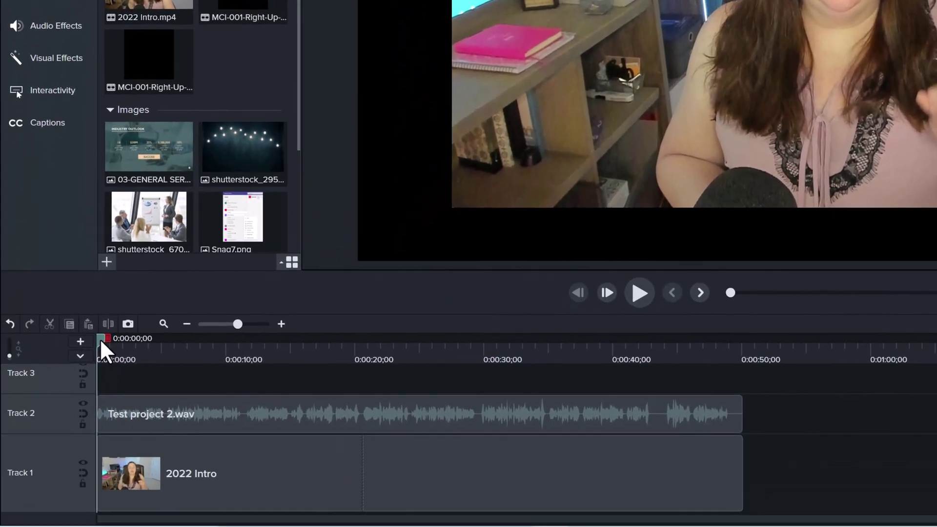
Scrub the playhead to about 15 seconds and play back the edited intro
drag(101, 338, 347, 393)
click(640, 292)
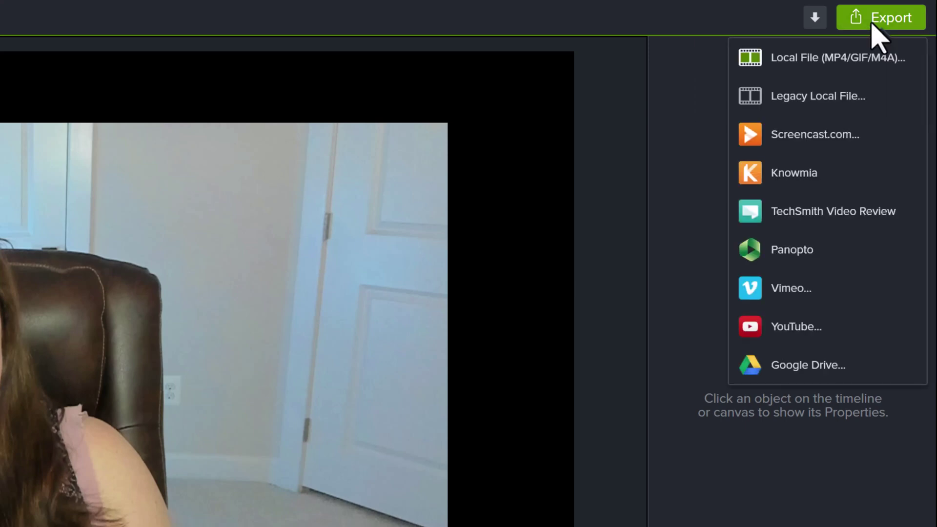
Start a Local File (MP4/GIF/M4A) export of the project
click(856, 64)
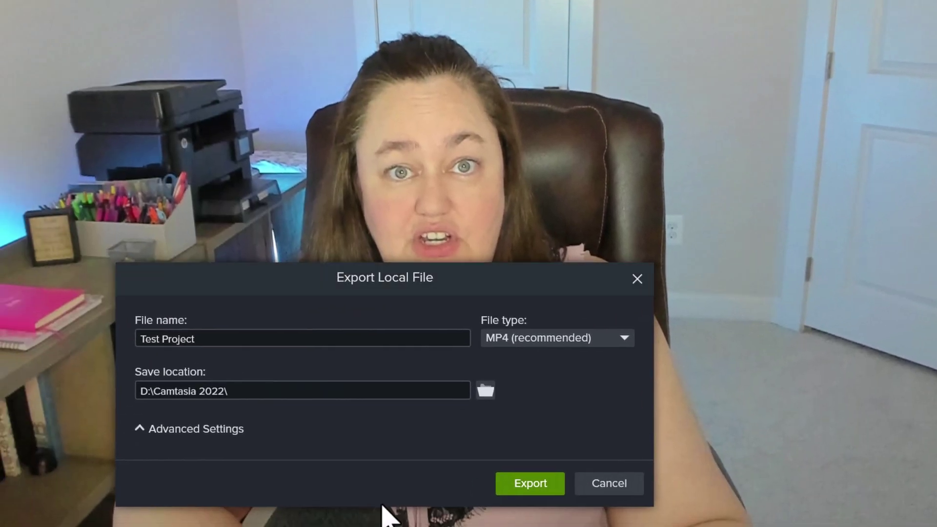